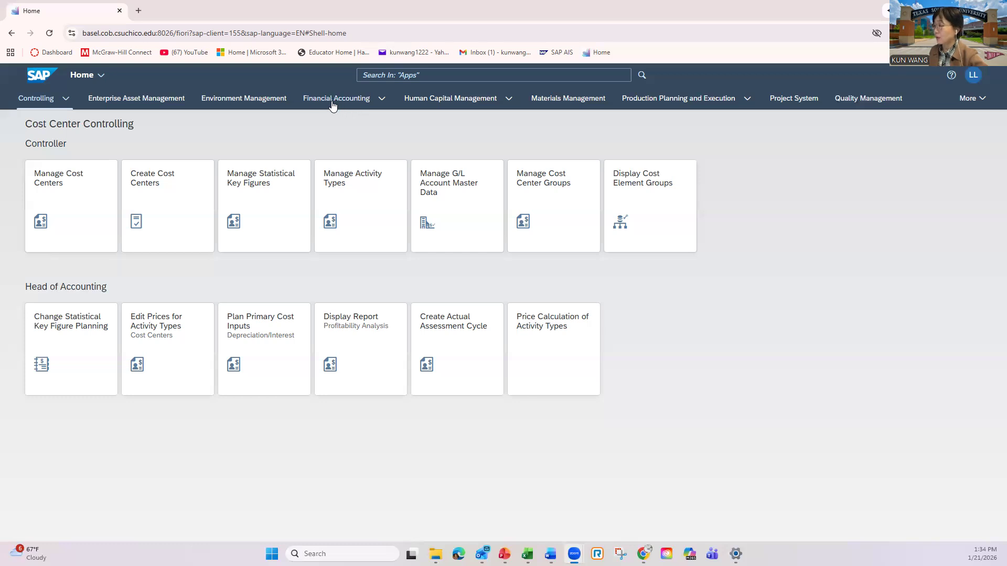
Open Manage Business Partner Master Data under Financial Accounting's Accounts Payable area and start creating a new organization.
left_click(382, 100)
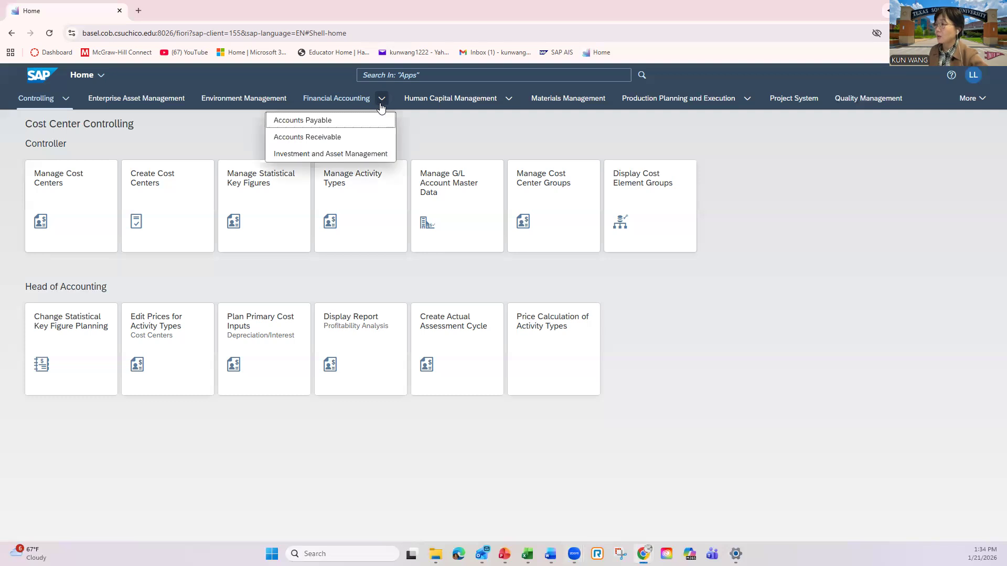
left_click(308, 126)
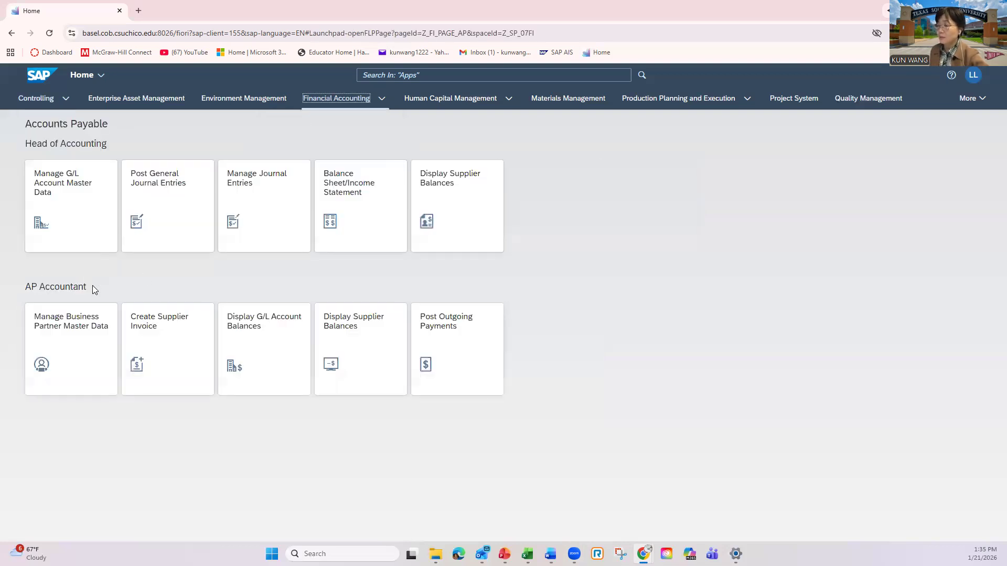
left_click(78, 351)
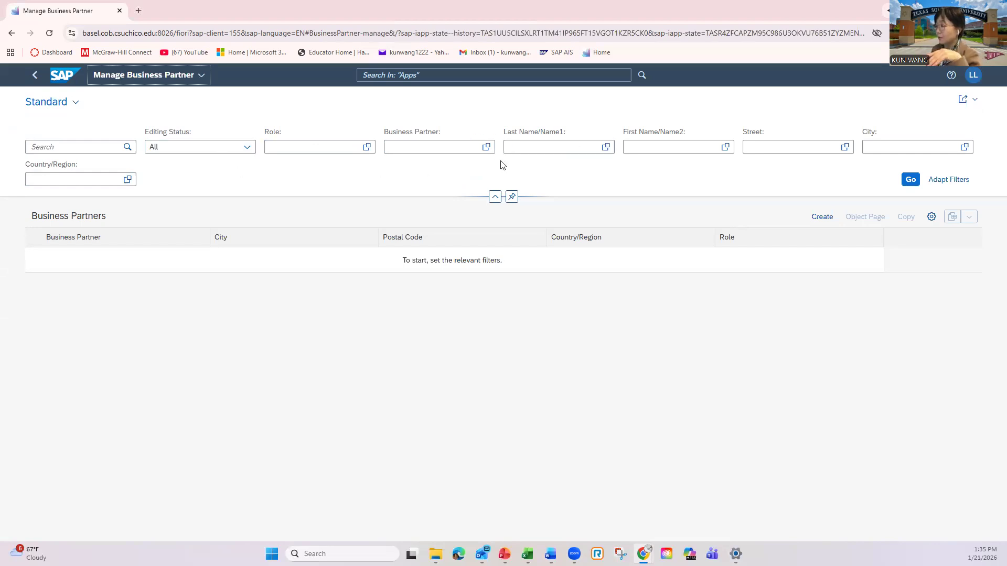
left_click(822, 217)
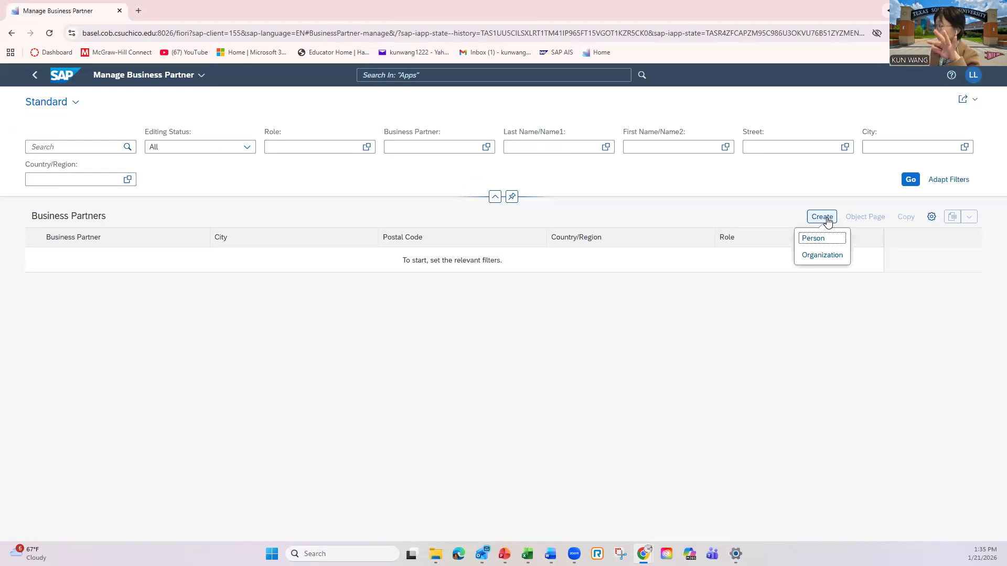
left_click(819, 257)
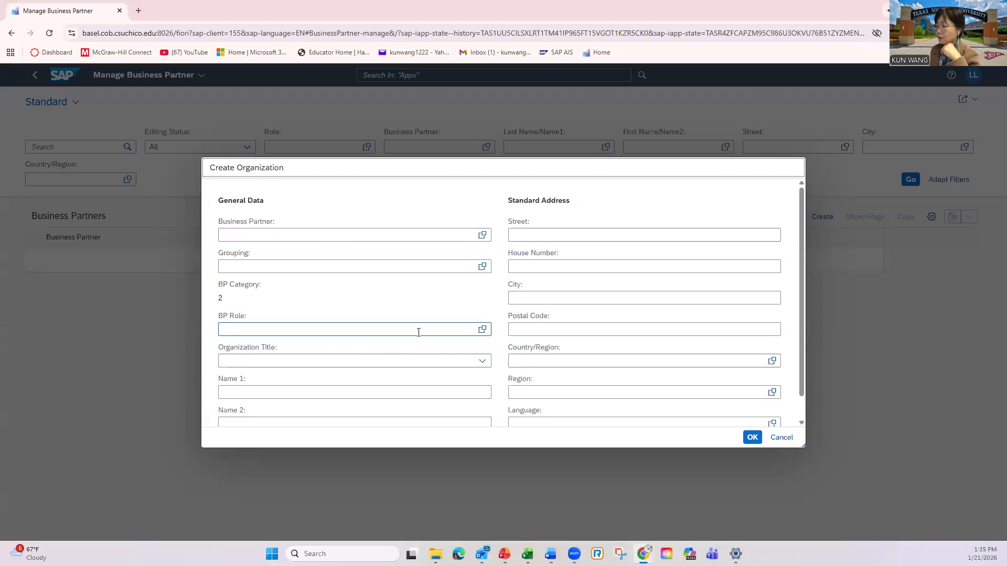
Assign the BP role FLVN00 (FI Vendor) to the new organization from the list of role values.
left_click(482, 330)
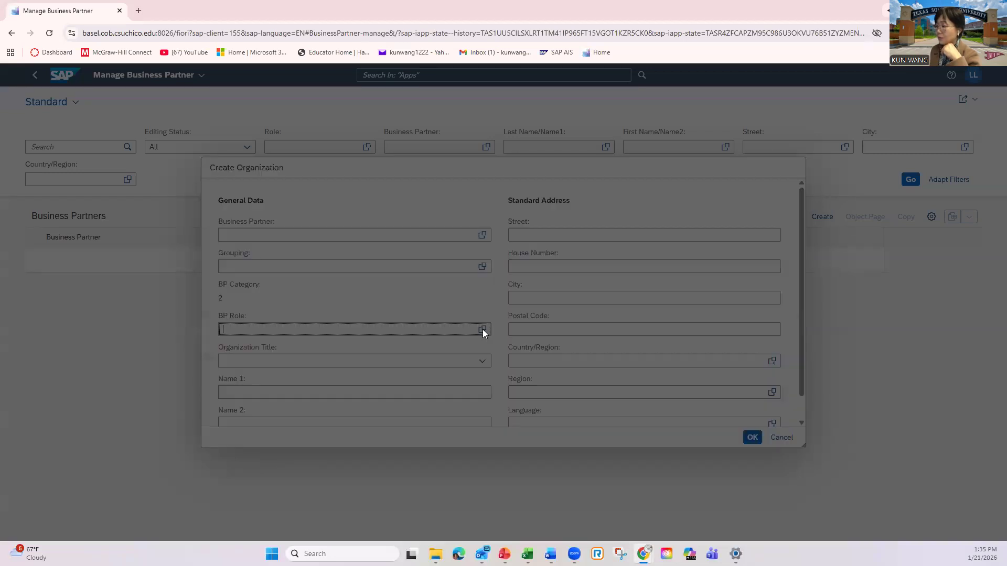
scroll(335, 327, "down", 3)
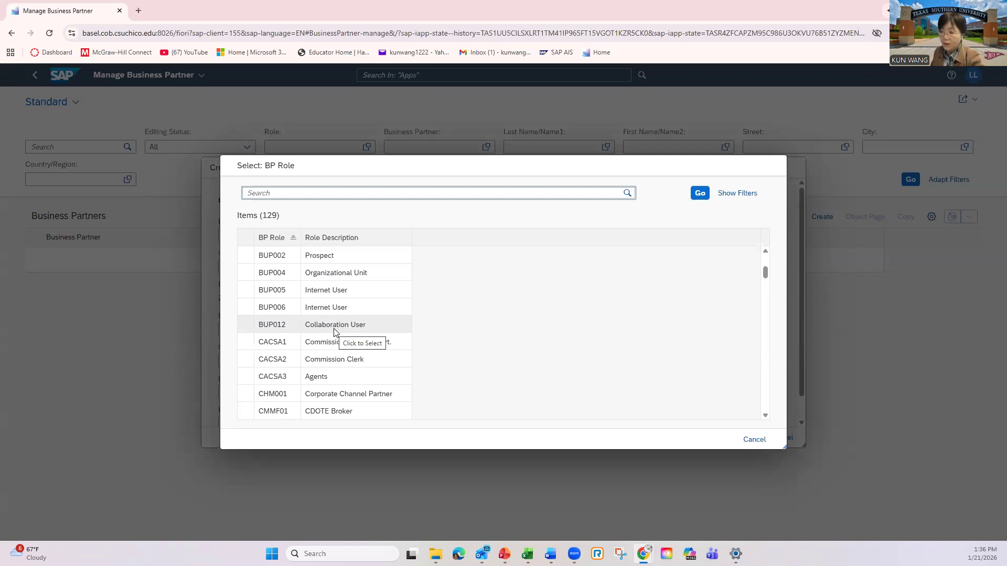
scroll(335, 335, "down", 5)
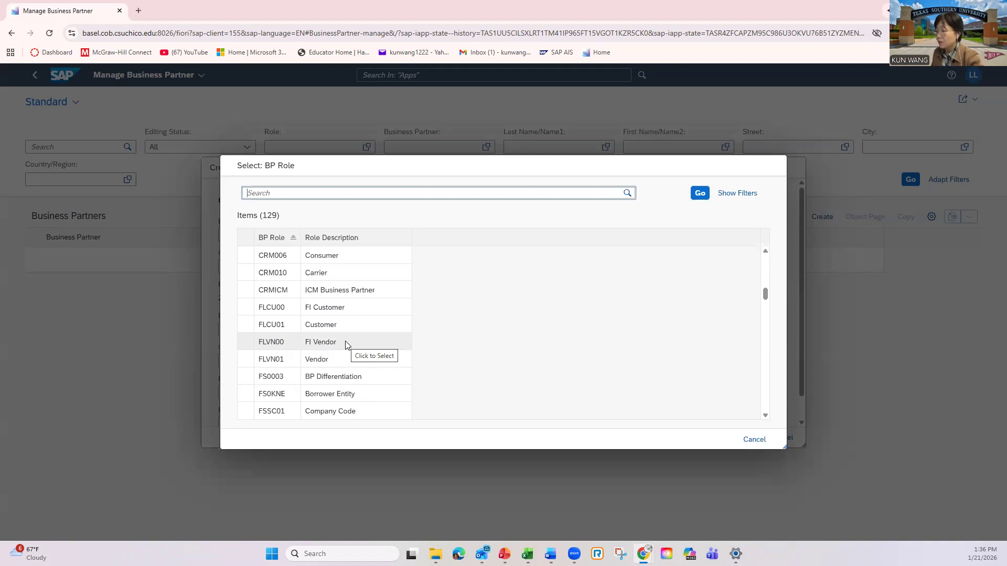
left_click(345, 342)
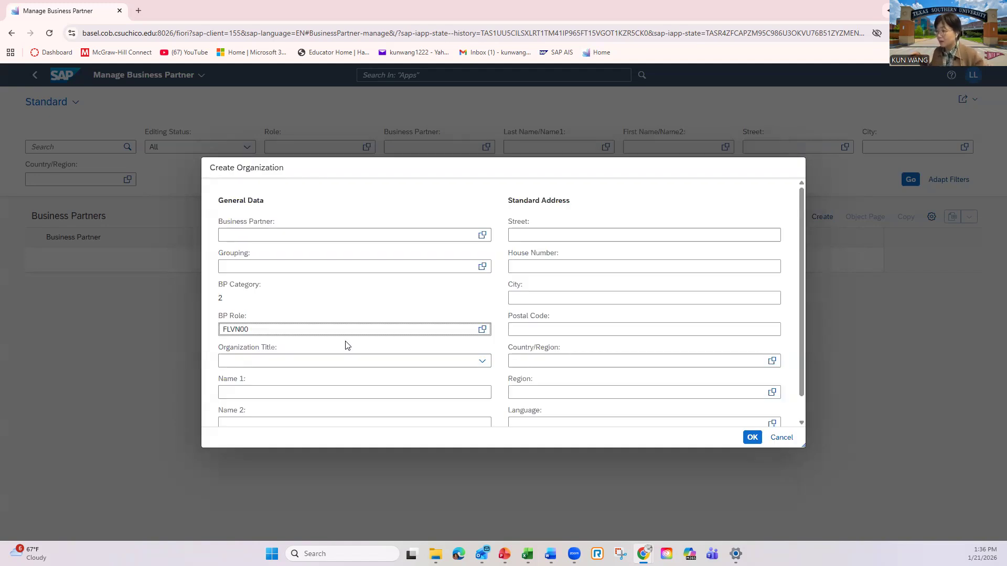
Set the organization title to Company and enter "Cardinal properties 091" as Name 1.
left_click(266, 361)
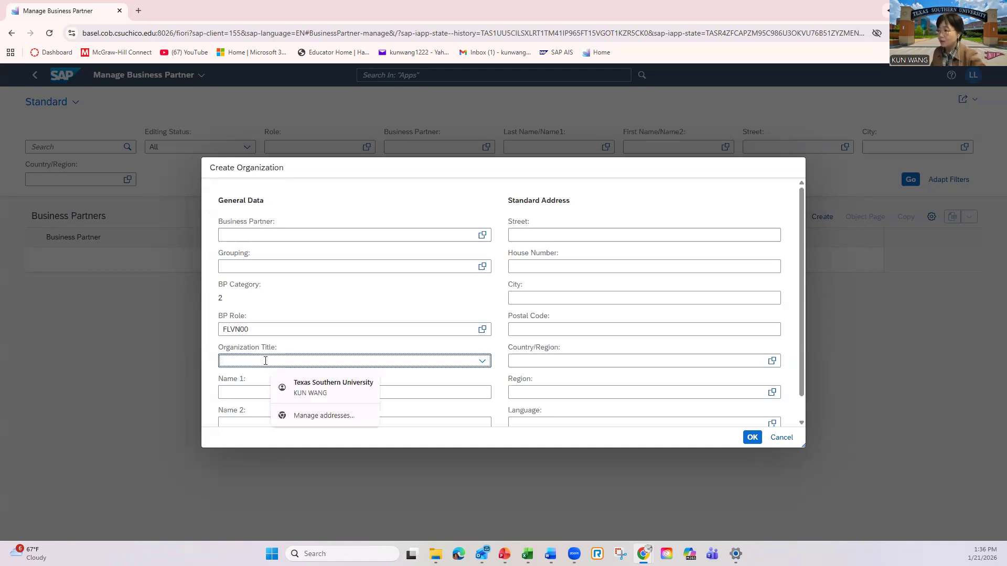
left_click(481, 361)
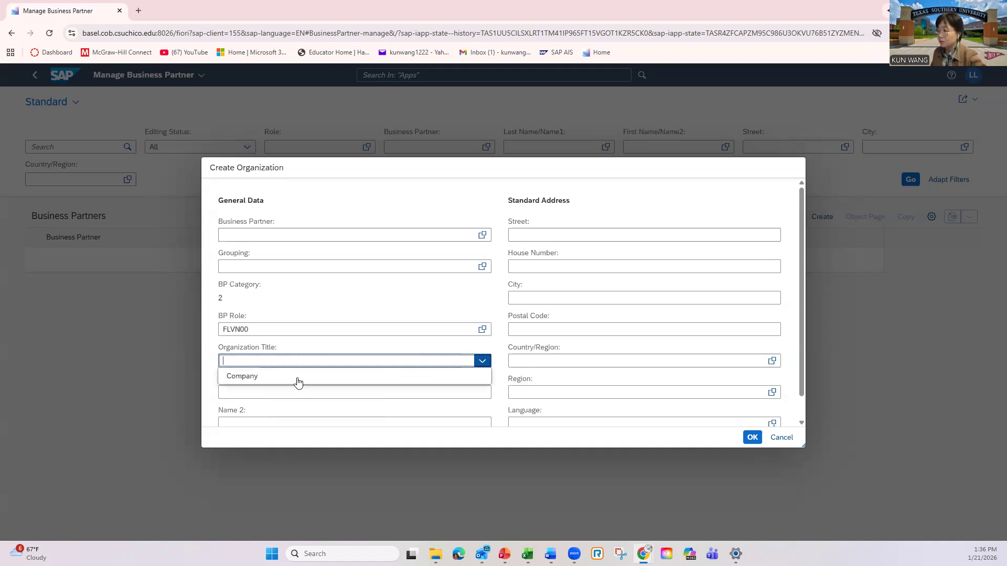
left_click(256, 377)
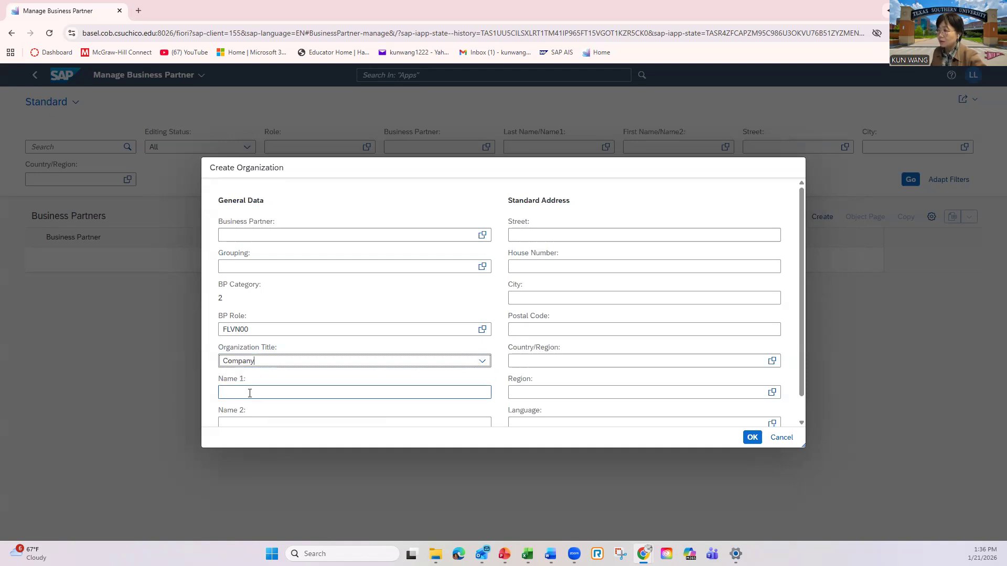
left_click(249, 393)
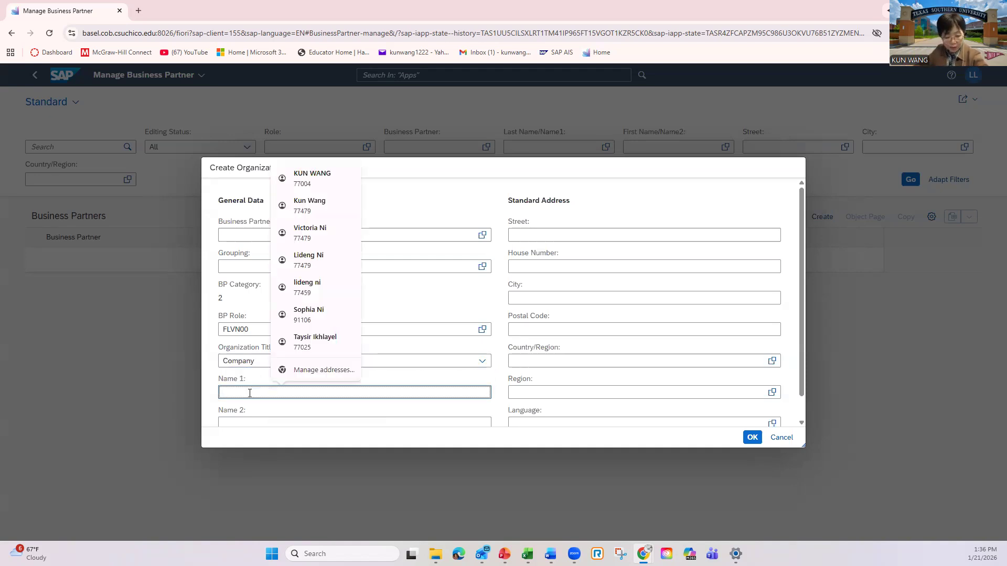
type("C")
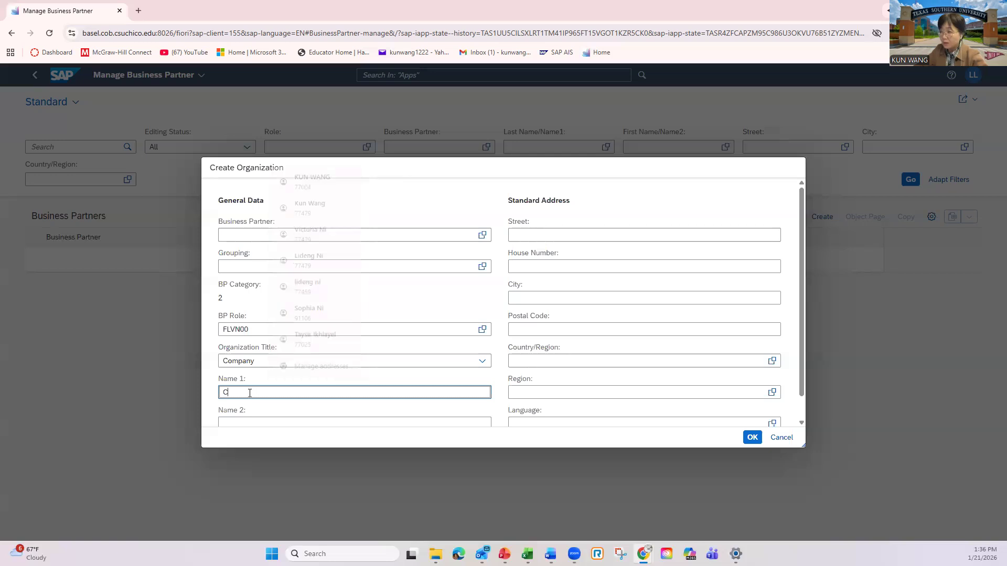
type("ardin")
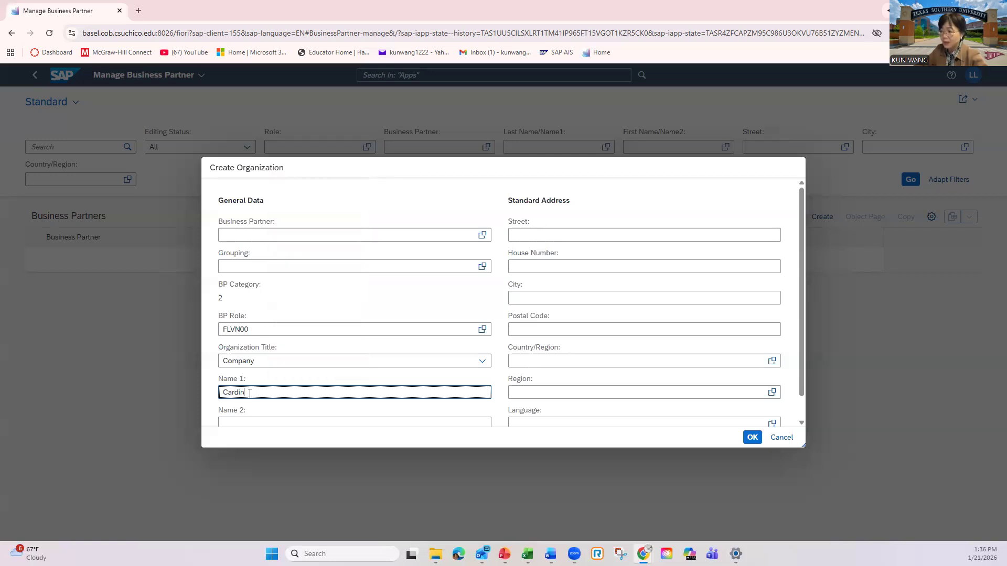
type("al p")
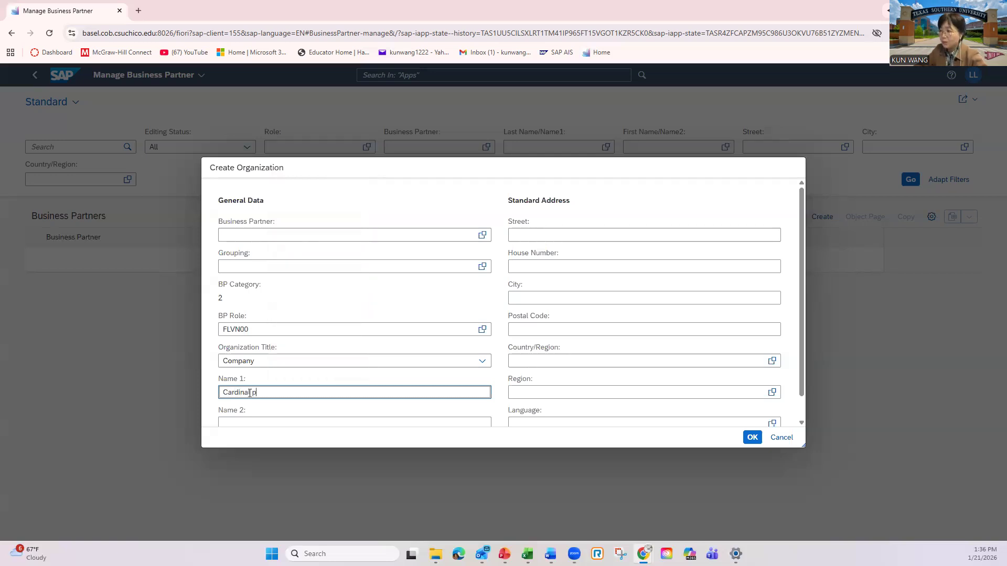
type("roperties 091")
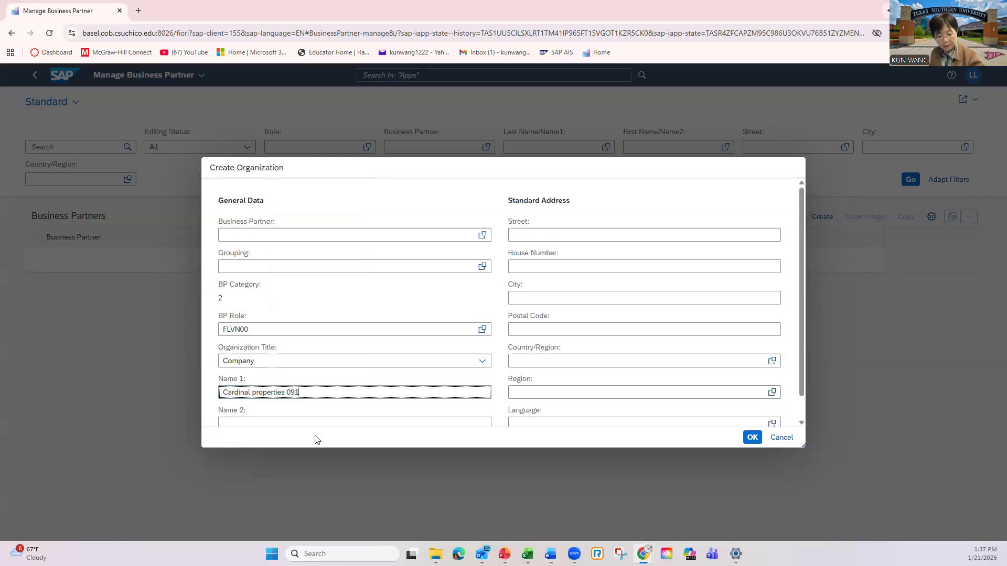
Enter the vendor's street name in the standard address, correcting its spelling.
scroll(308, 404, "down", 1)
left_click(541, 210)
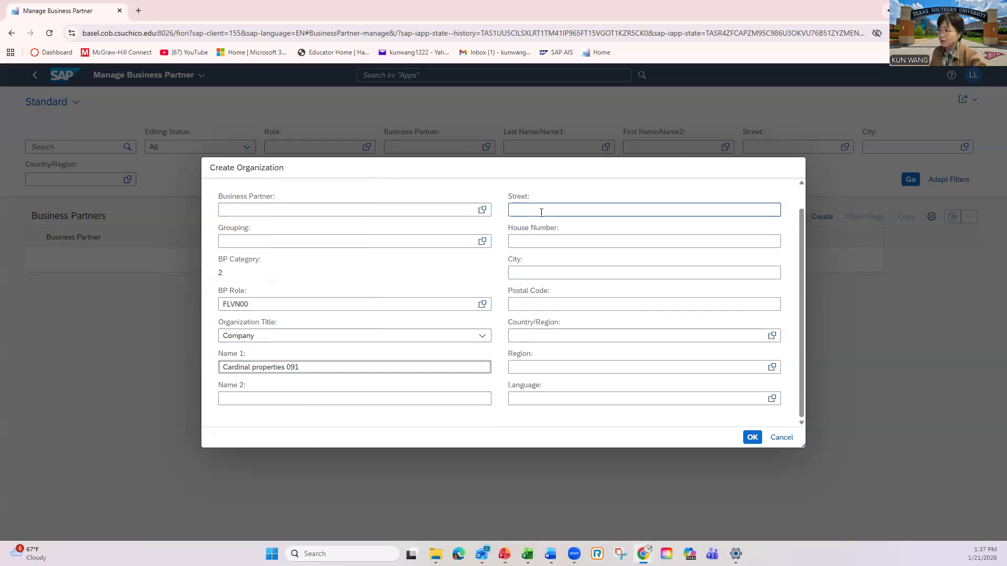
type("P")
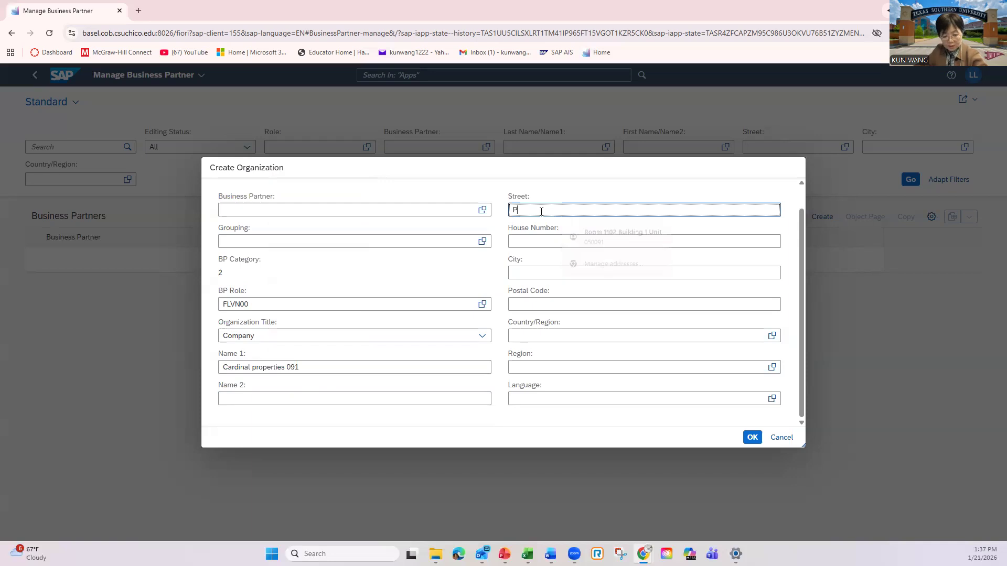
type("ionneer")
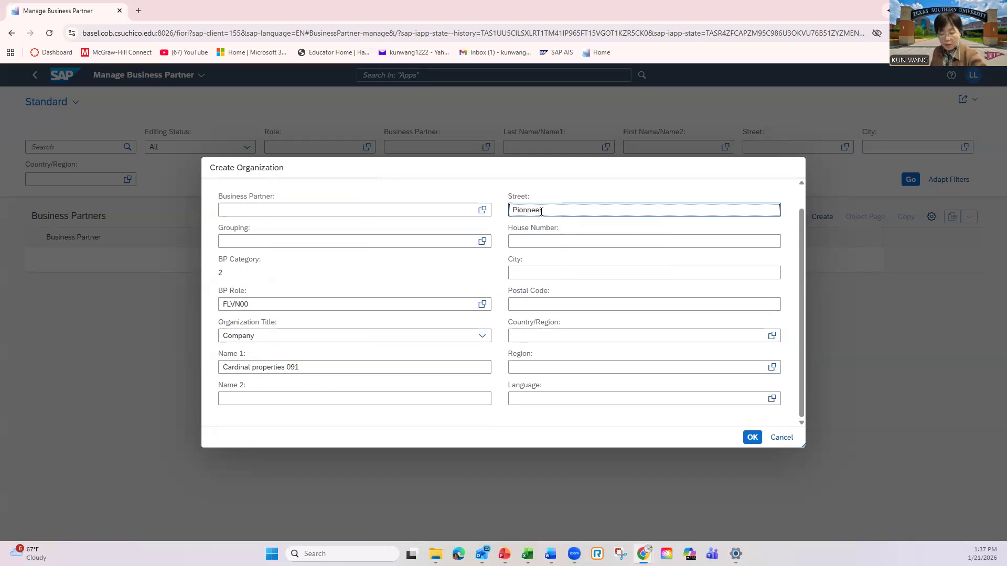
left_click(529, 210)
key("BackSpace")
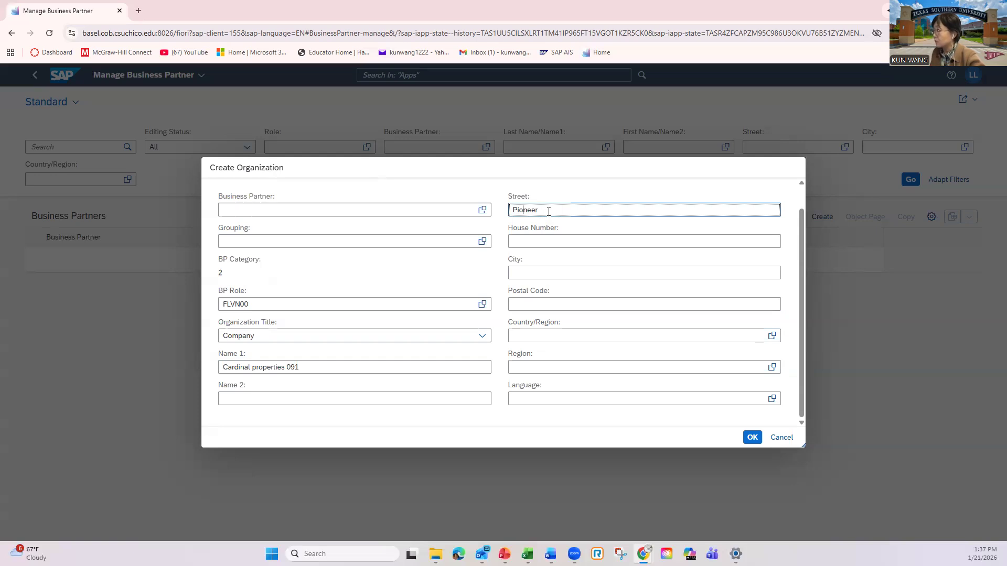
type("tr")
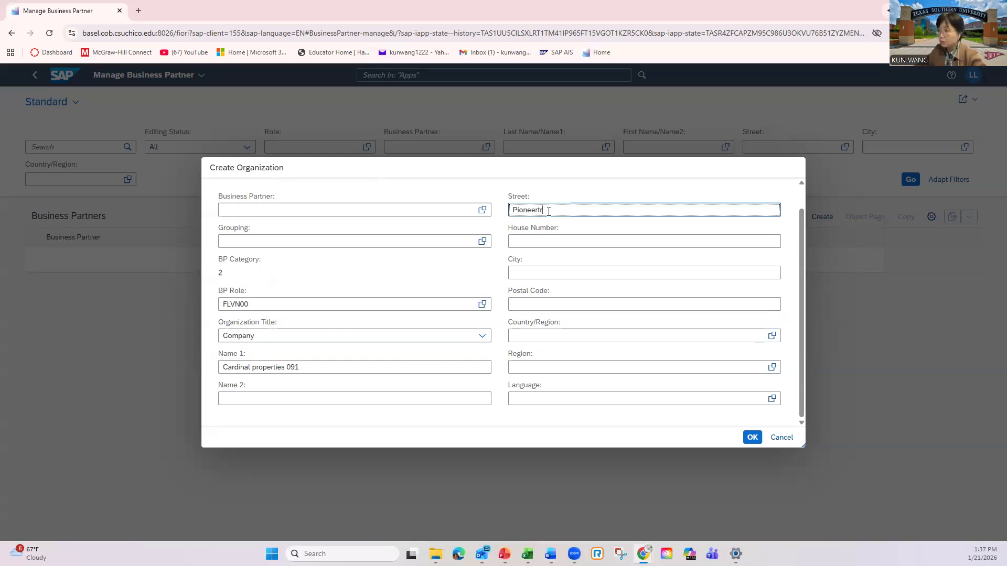
type("airail")
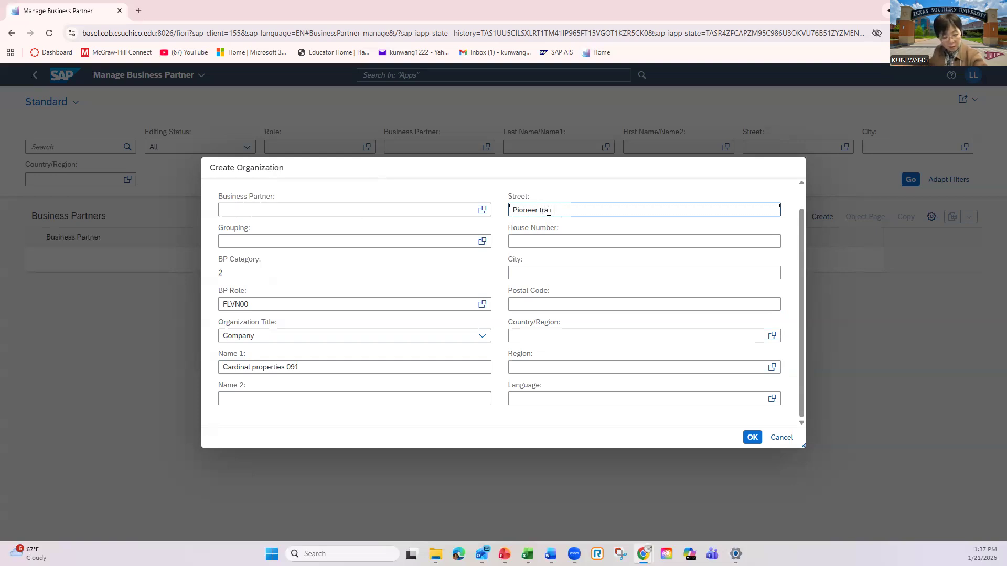
Fill in the vendor's city, postal code and house number in the standard address.
left_click(532, 278)
type("Eden prarie")
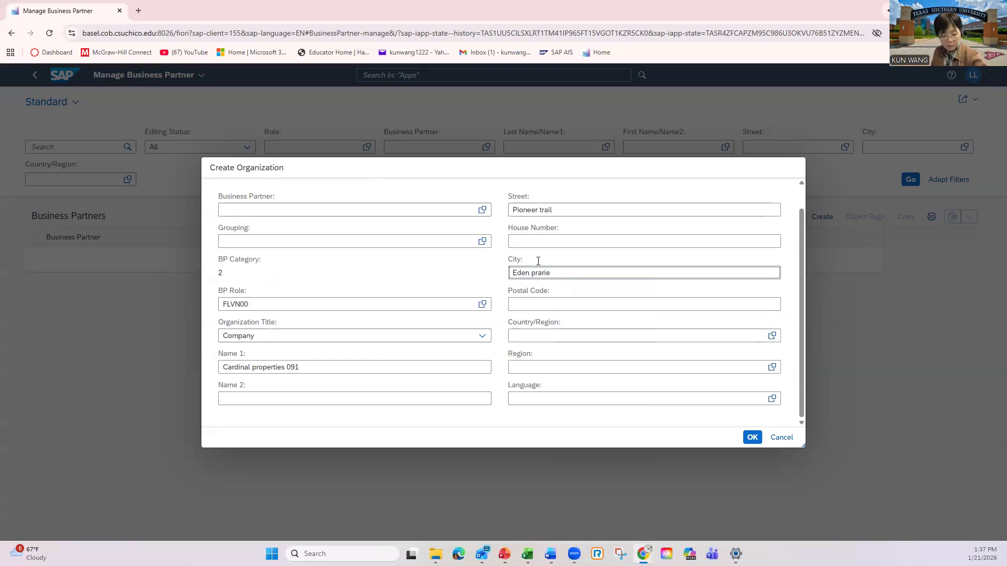
key("BackSpace")
key("BackSpace")
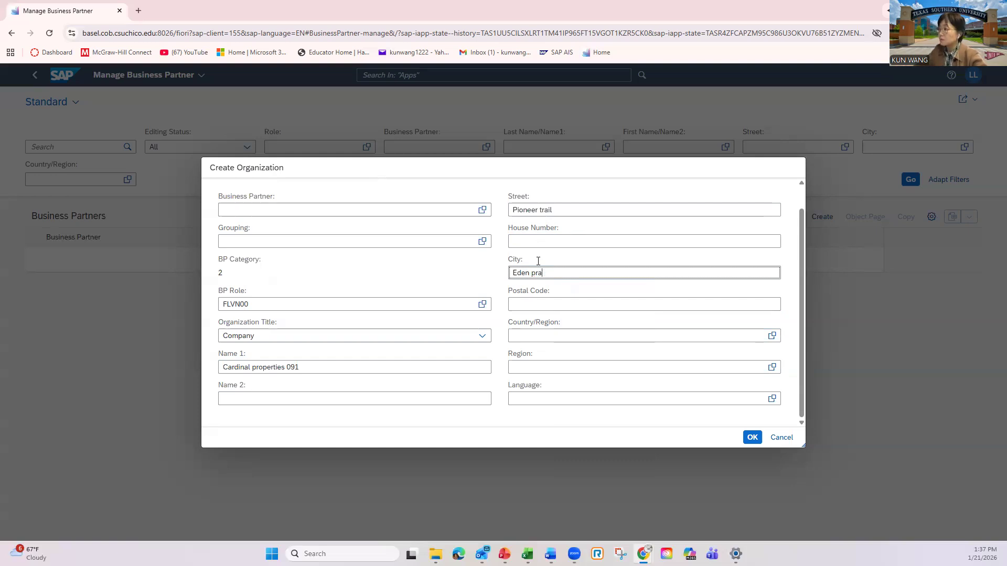
type("irie")
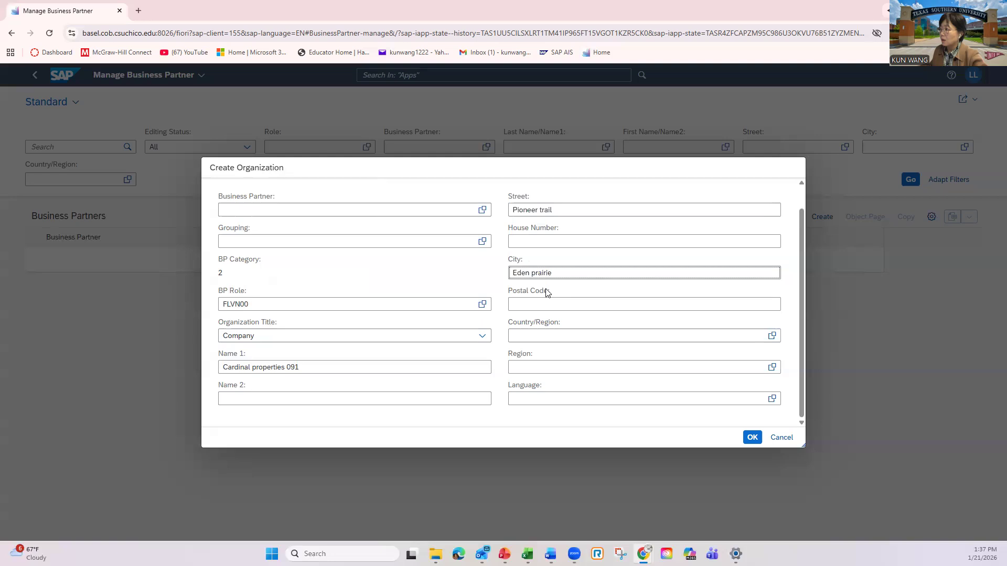
left_click(545, 303)
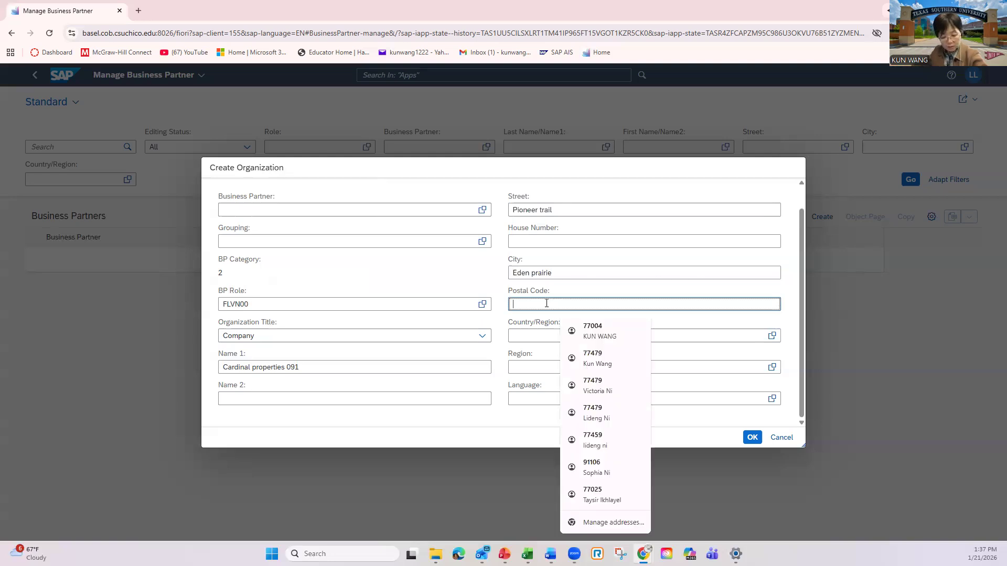
type("55347")
left_click(541, 245)
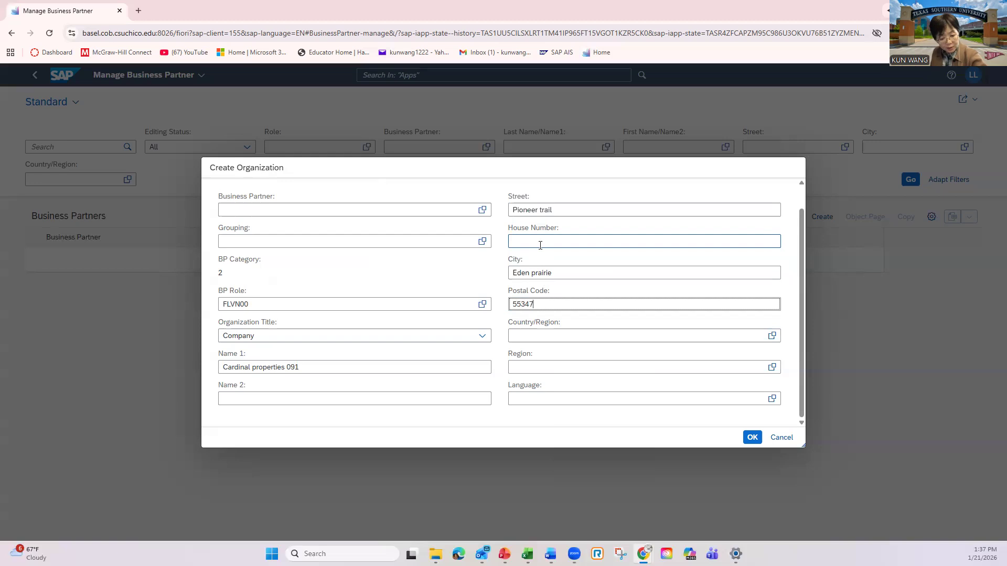
type("30")
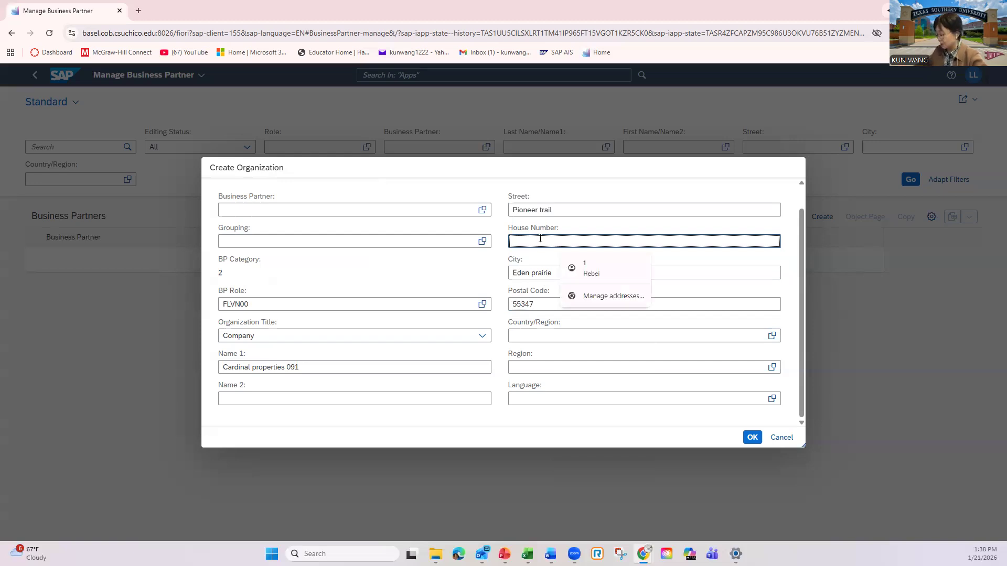
type("0")
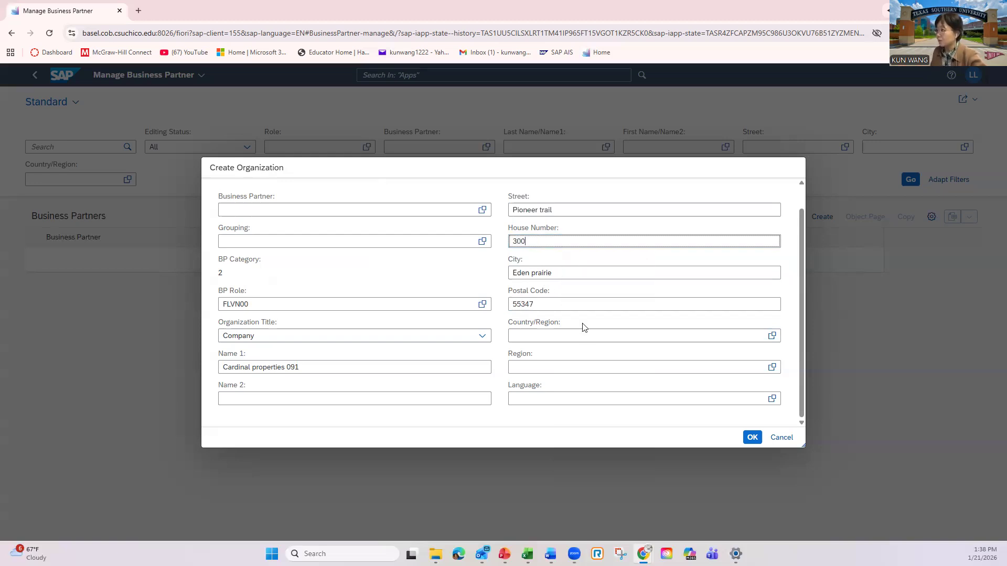
Set the address country to US and the region to MN (Minnesota) from the suggested values.
left_click(578, 337)
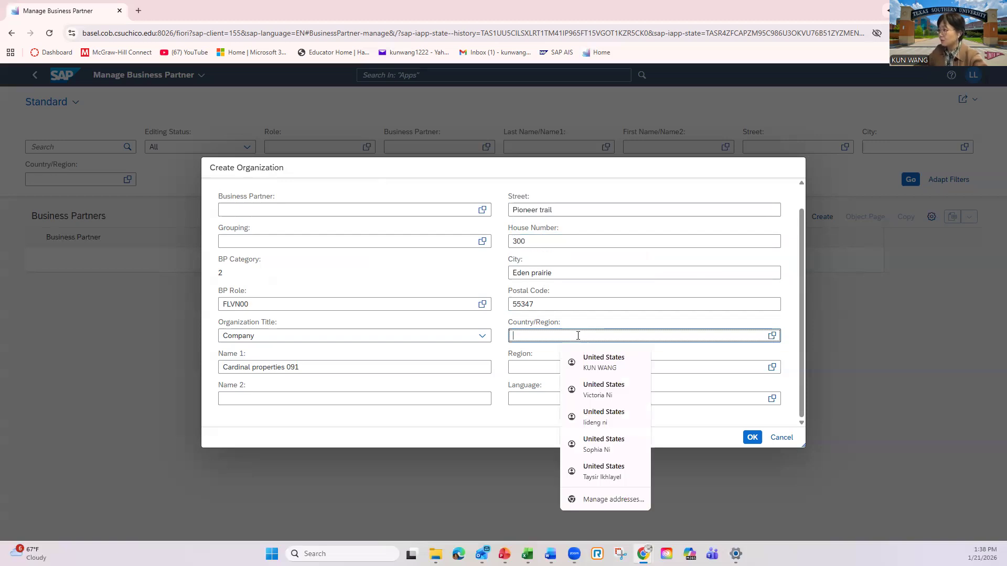
type("usa")
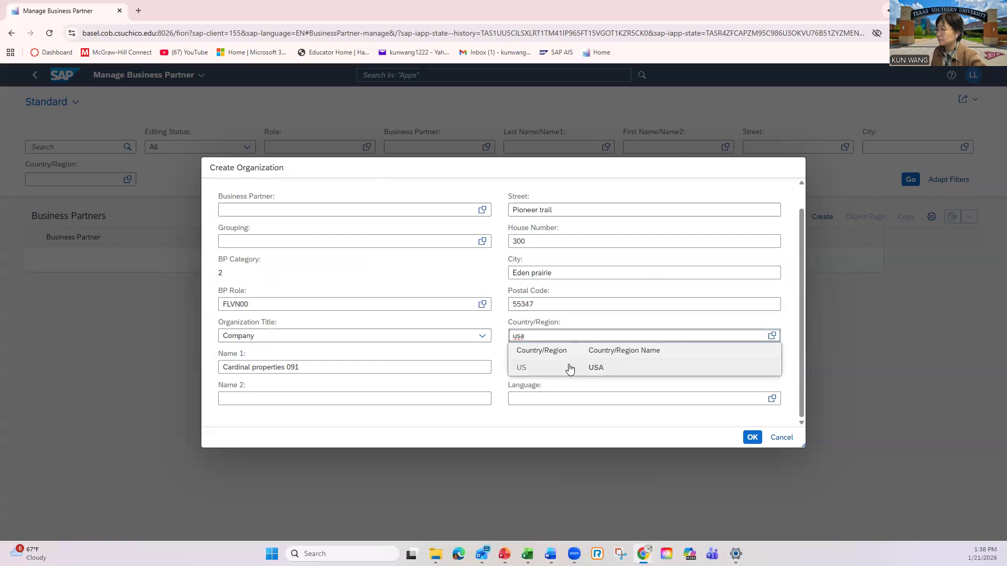
left_click(567, 369)
left_click(567, 369)
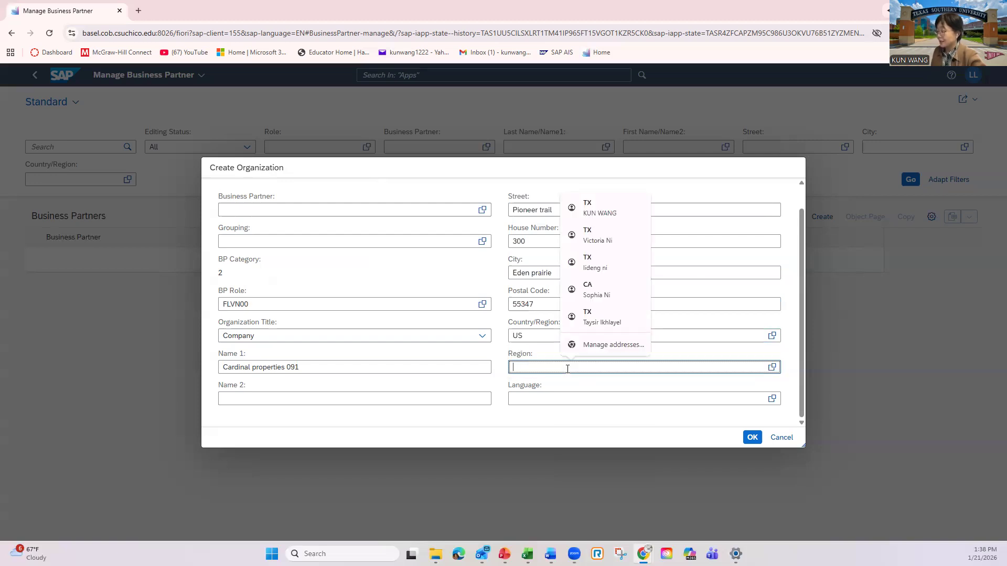
type("mn")
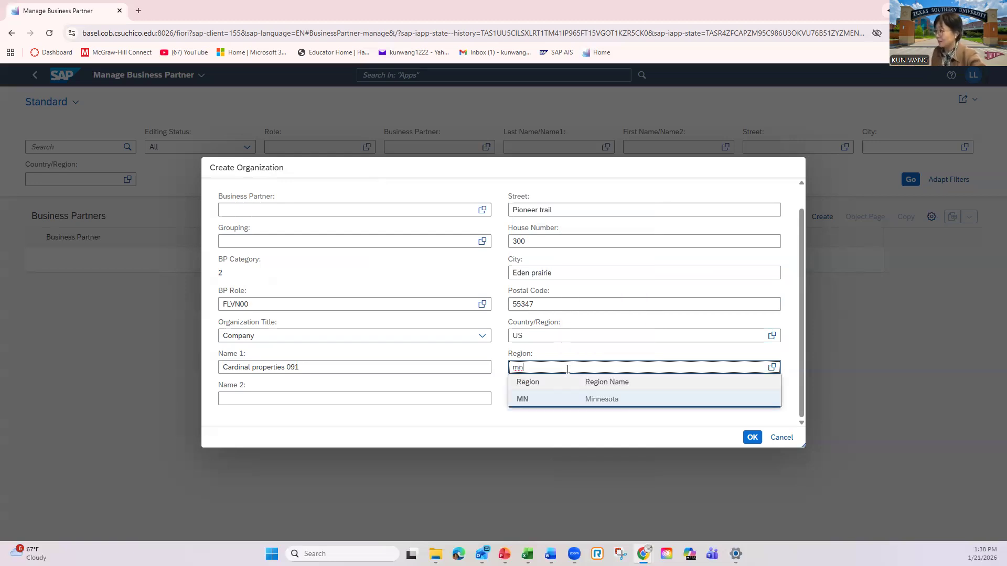
left_click(561, 400)
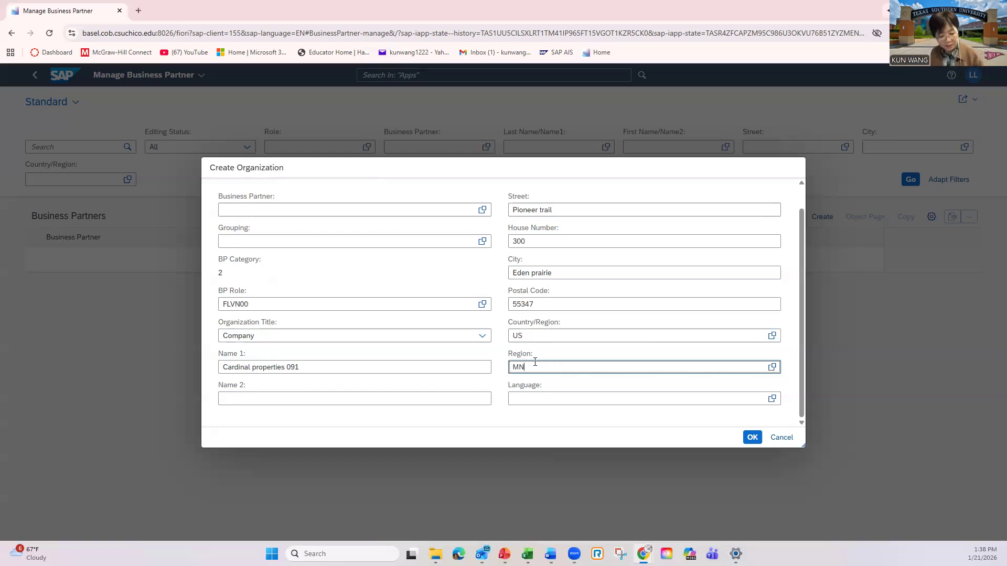
Set the organization's language to EN (English) from the suggested values and confirm the Create Organization entries.
left_click(538, 399)
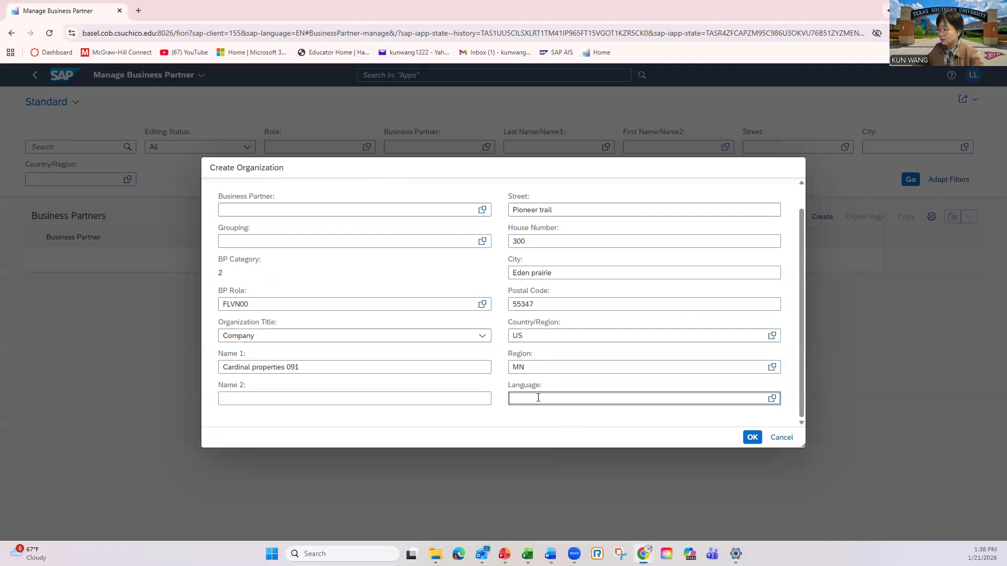
type("en")
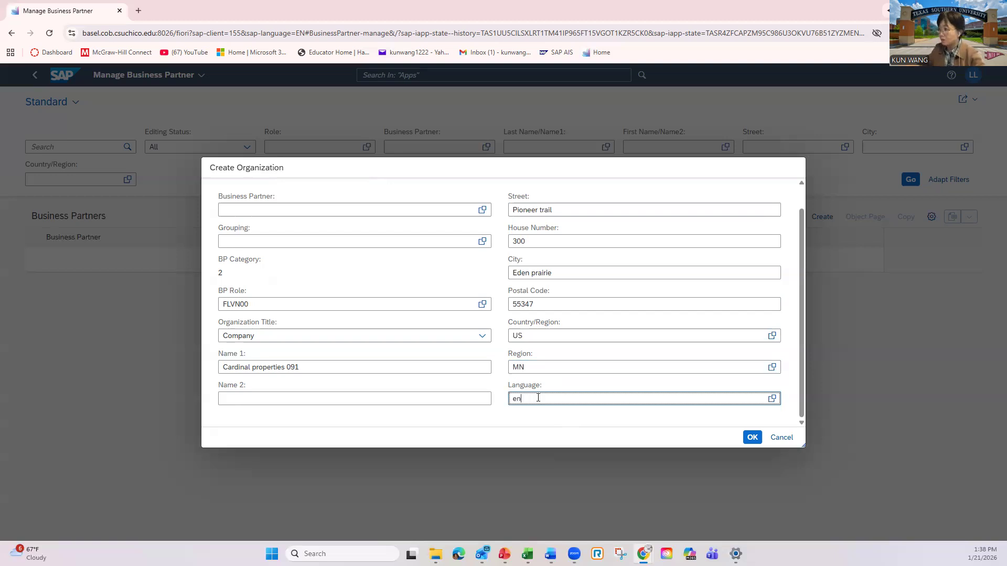
type("g")
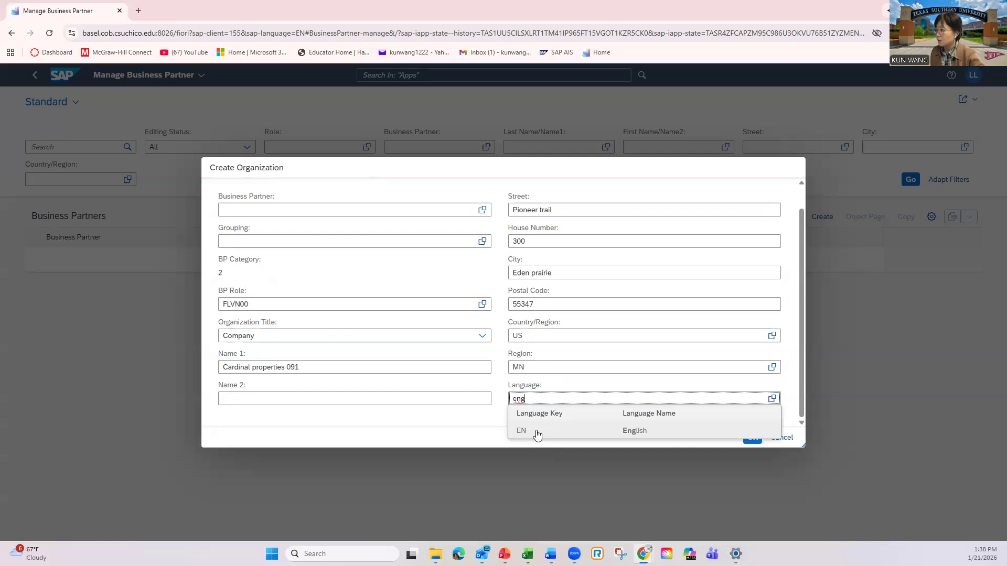
left_click(537, 432)
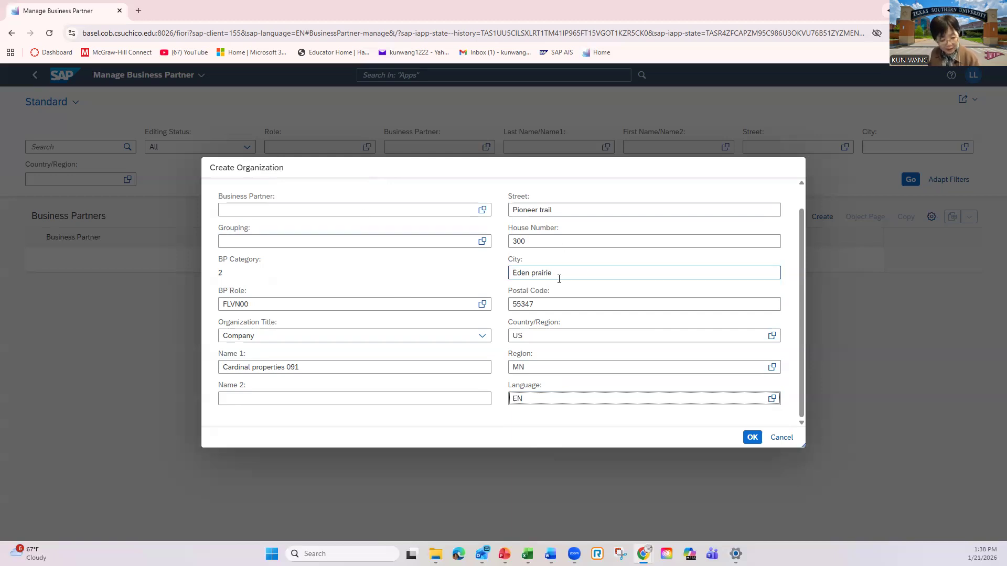
left_click(753, 441)
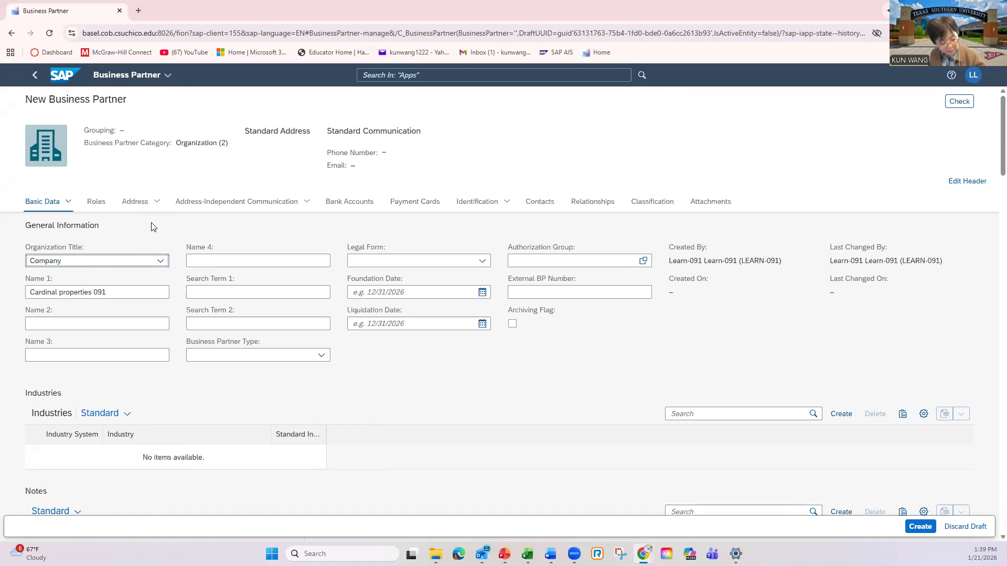
Enter 091 as Search Term 1 in the new business partner's general information.
left_click(223, 292)
left_click(222, 292)
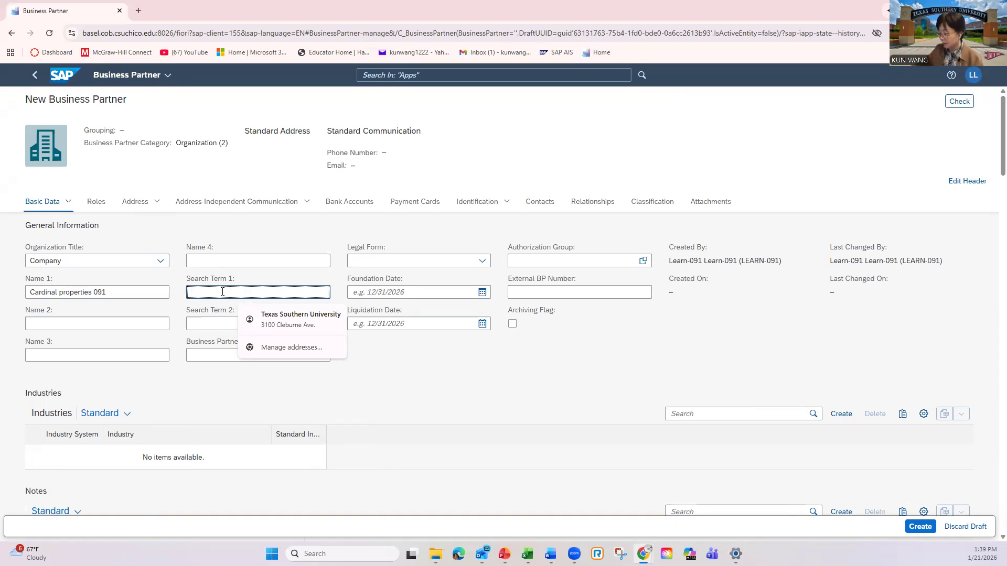
type("091")
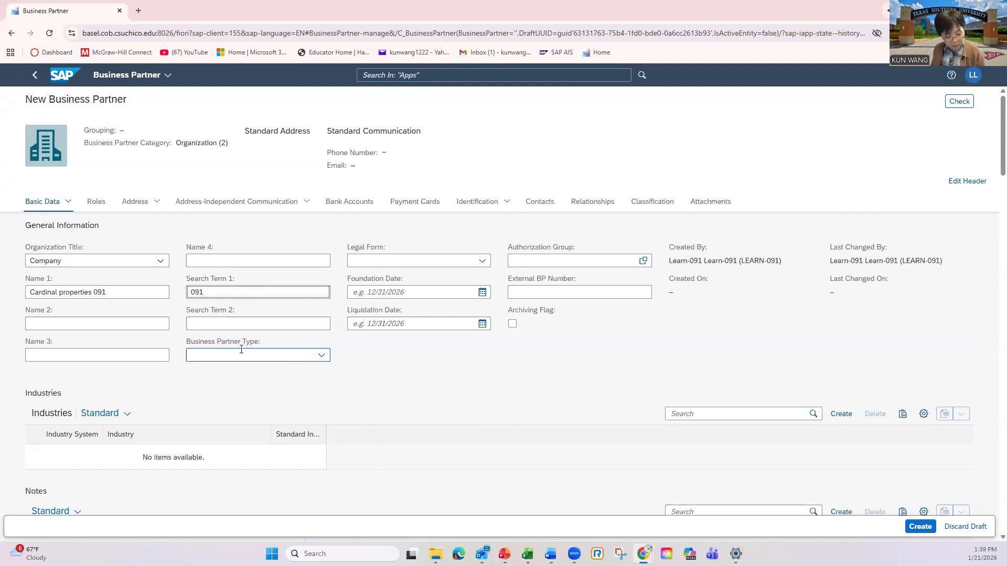
In the details of the FLVN00 role, add a company code record for US00 (Global Bike Inc.).
left_click(97, 206)
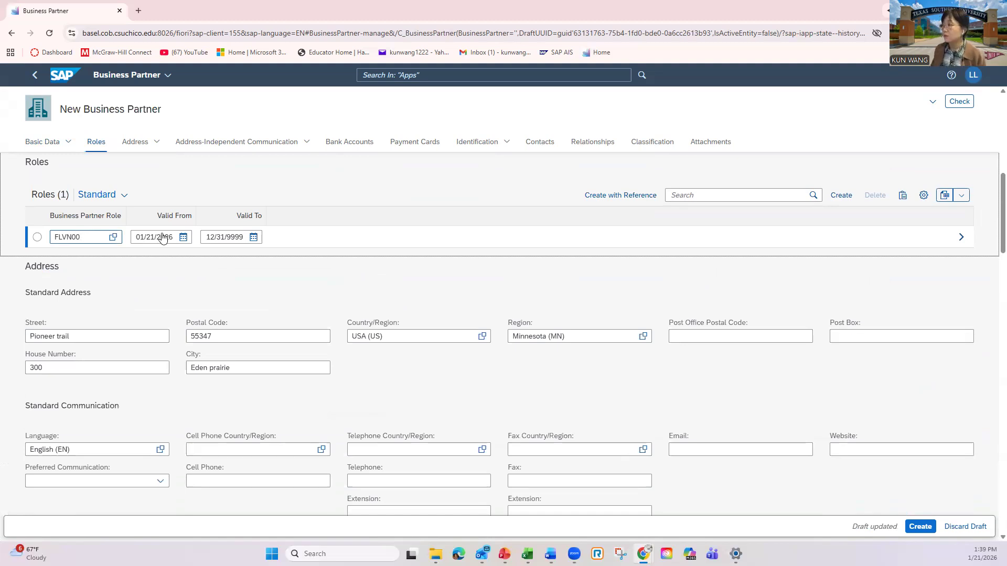
left_click(966, 240)
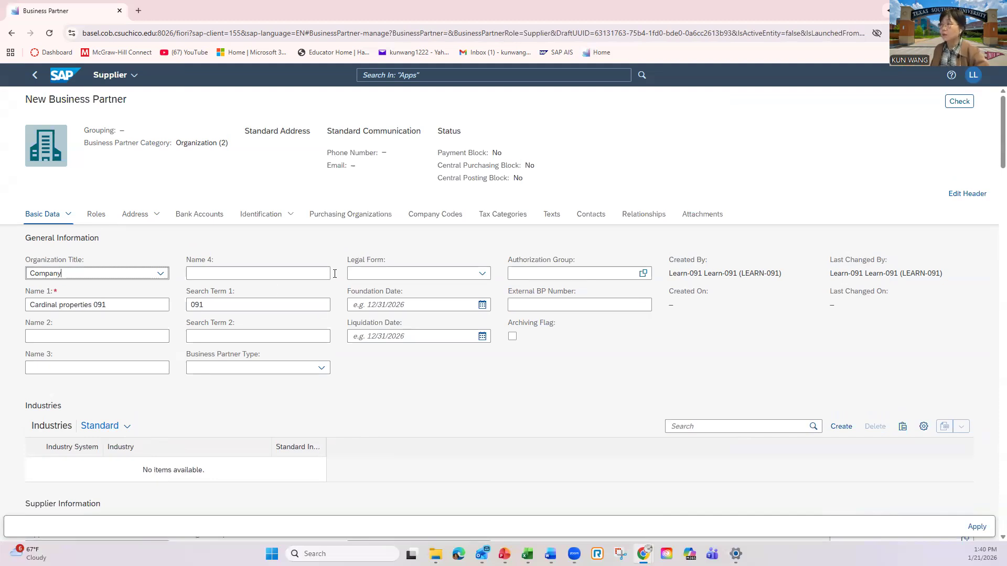
left_click(434, 216)
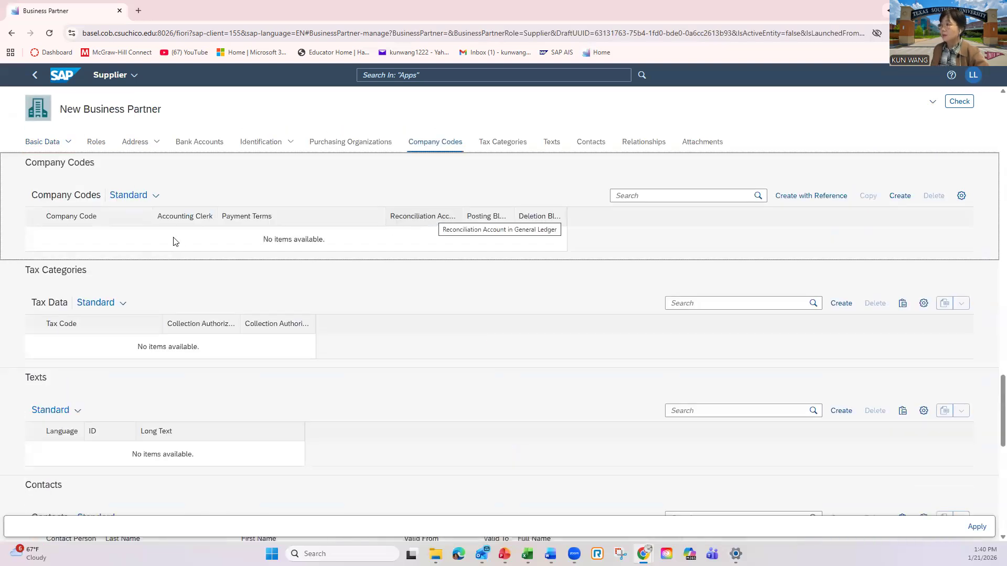
left_click(901, 200)
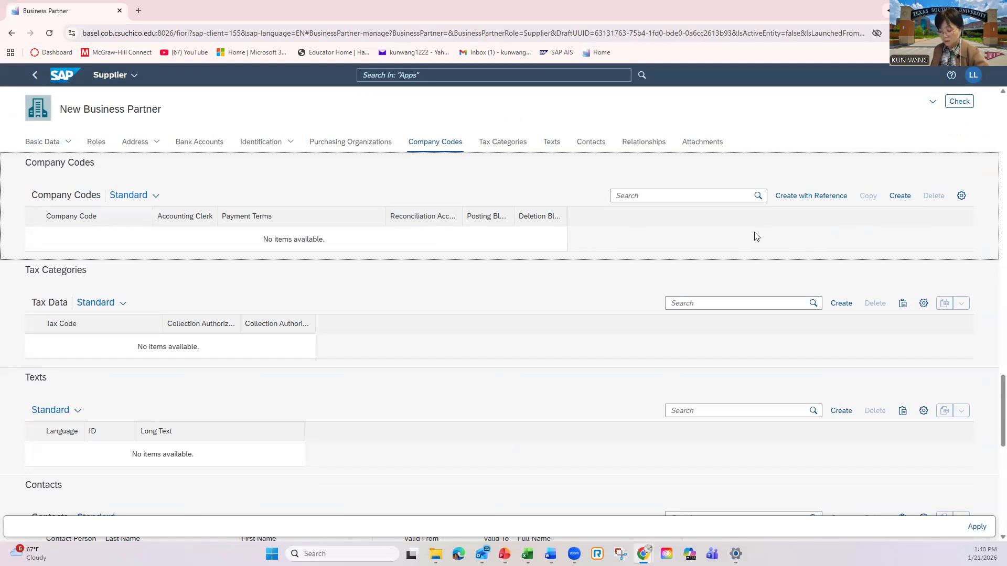
left_click(900, 197)
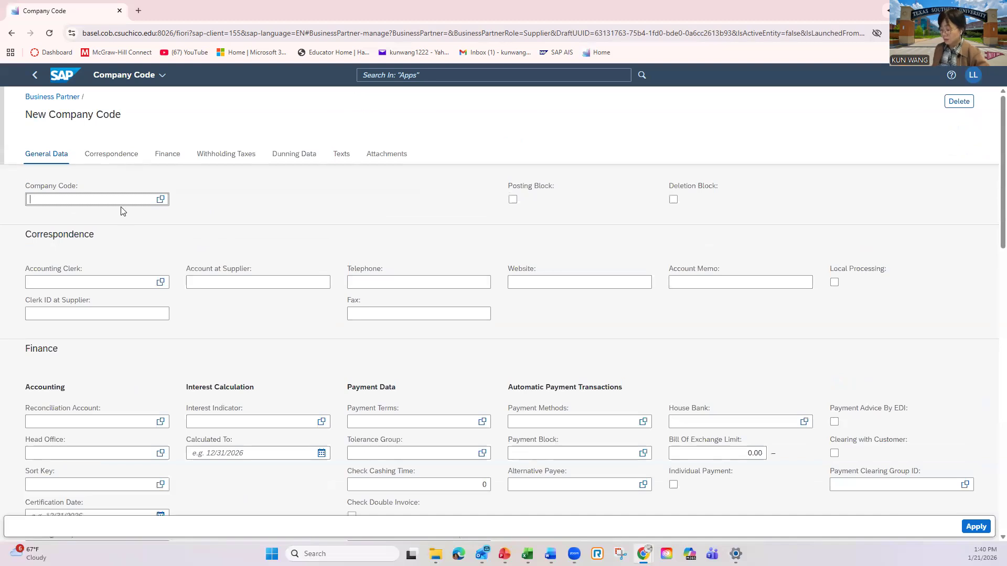
type("s00")
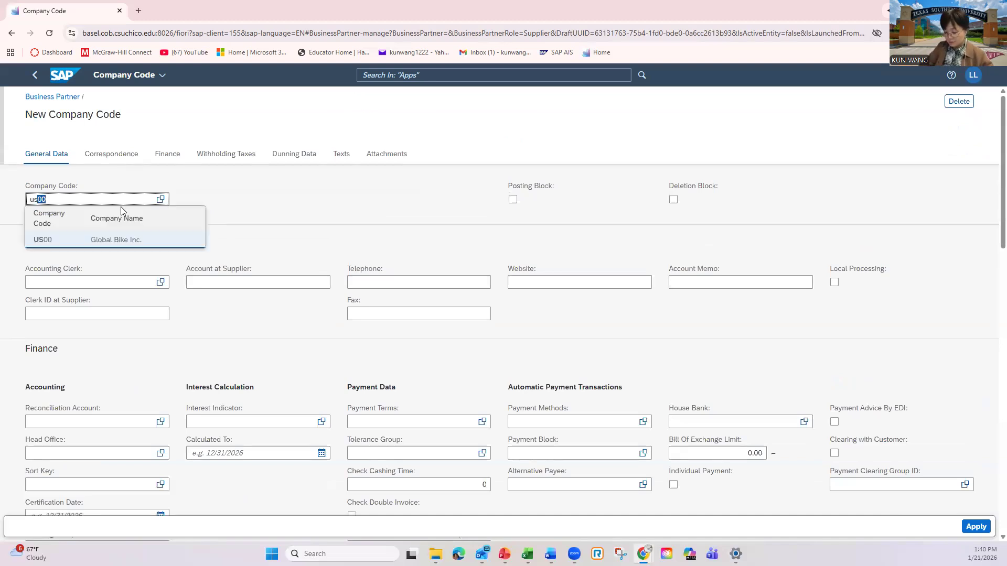
left_click(129, 242)
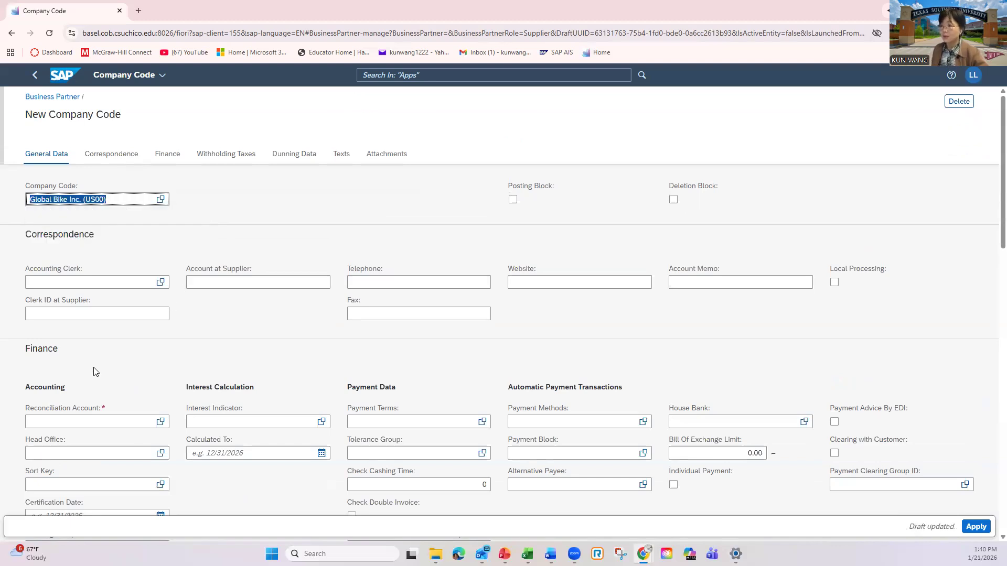
Set the company code's reconciliation account to 3300915 (payable - misc 091) from the suggested values.
scroll(95, 372, "down", 2)
left_click(85, 318)
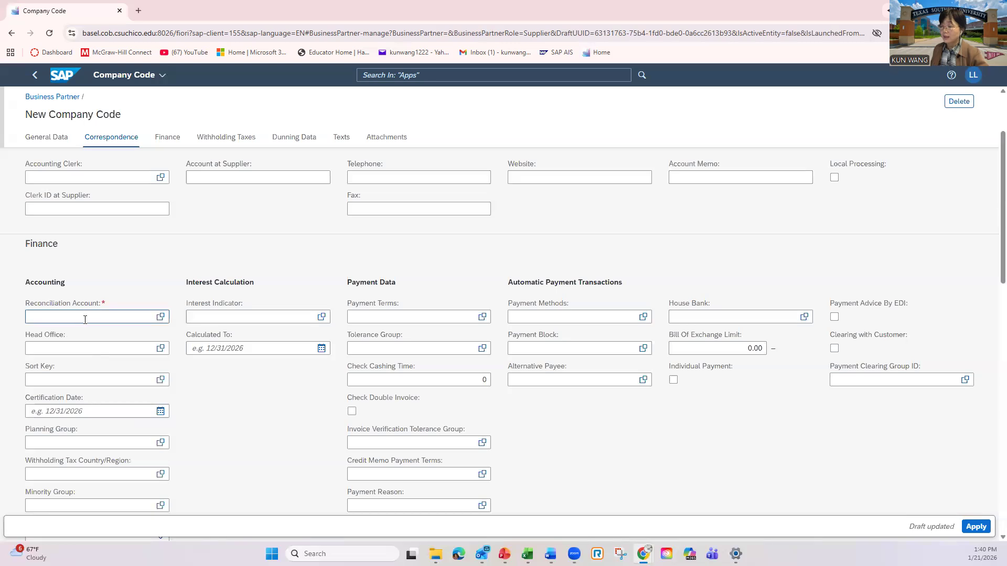
type("330")
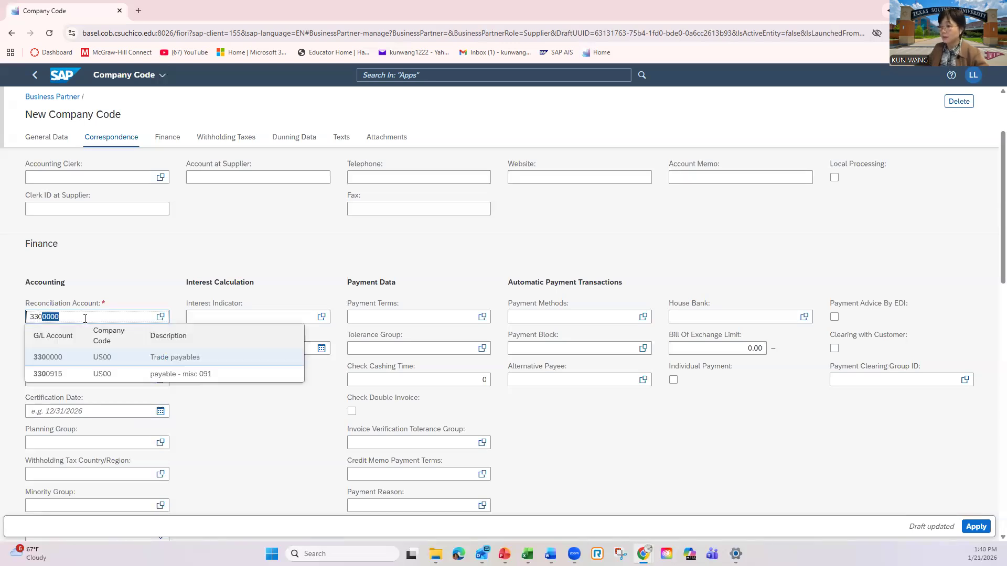
left_click(78, 374)
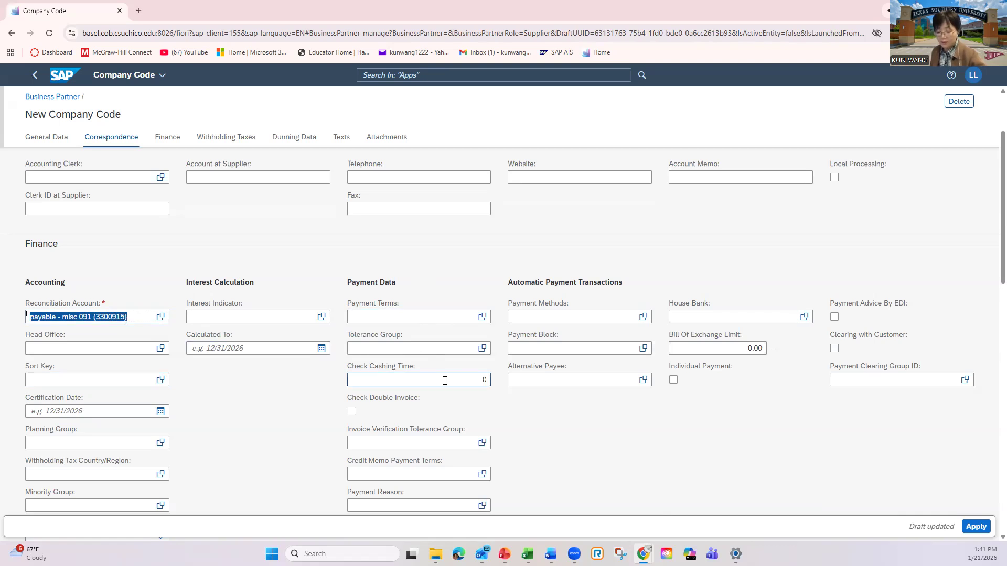
Set the payment terms to 0001 (Payable immediately Due net) and enable Check Double Invoice in the payment data.
left_click(483, 319)
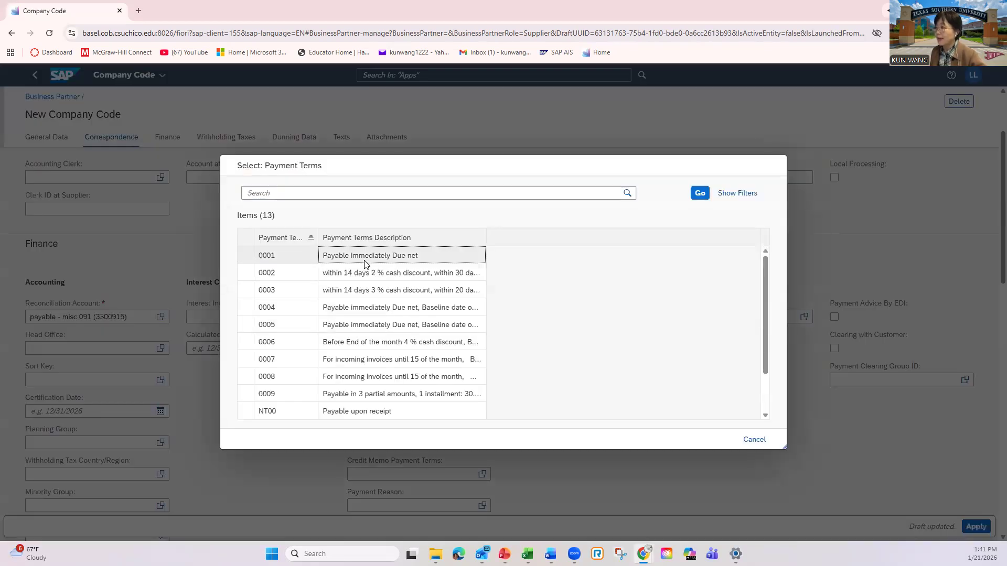
left_click(366, 264)
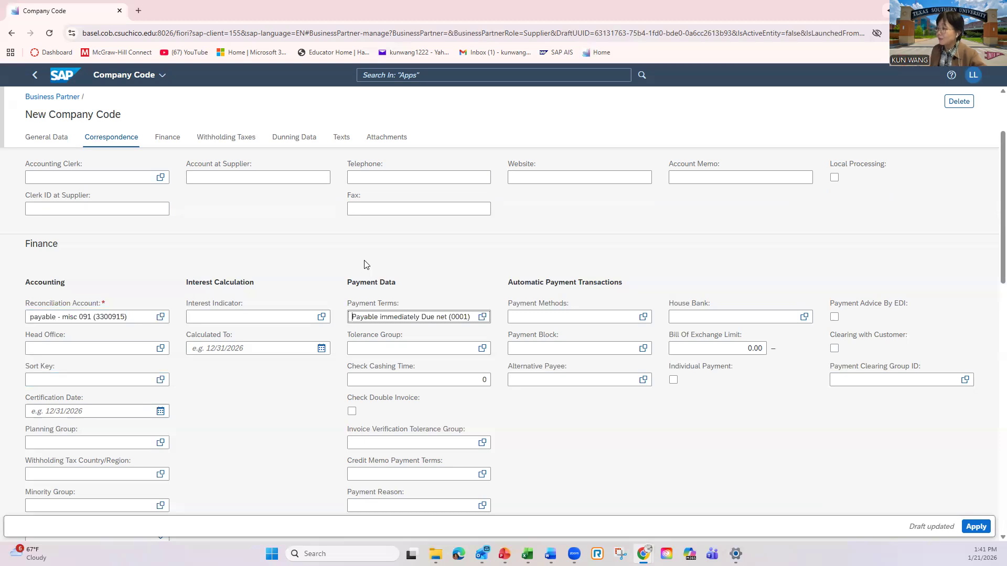
left_click(482, 318)
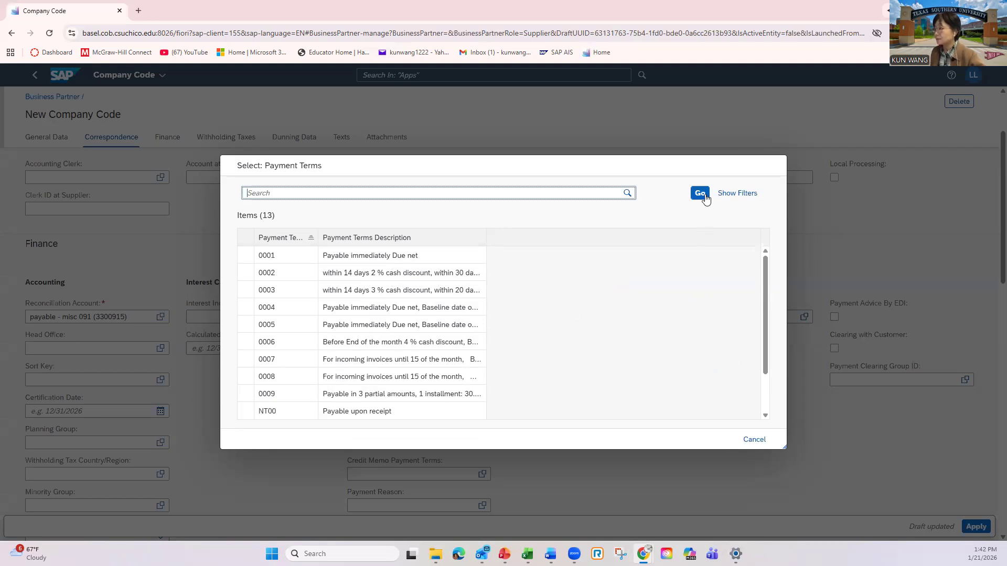
left_click(422, 255)
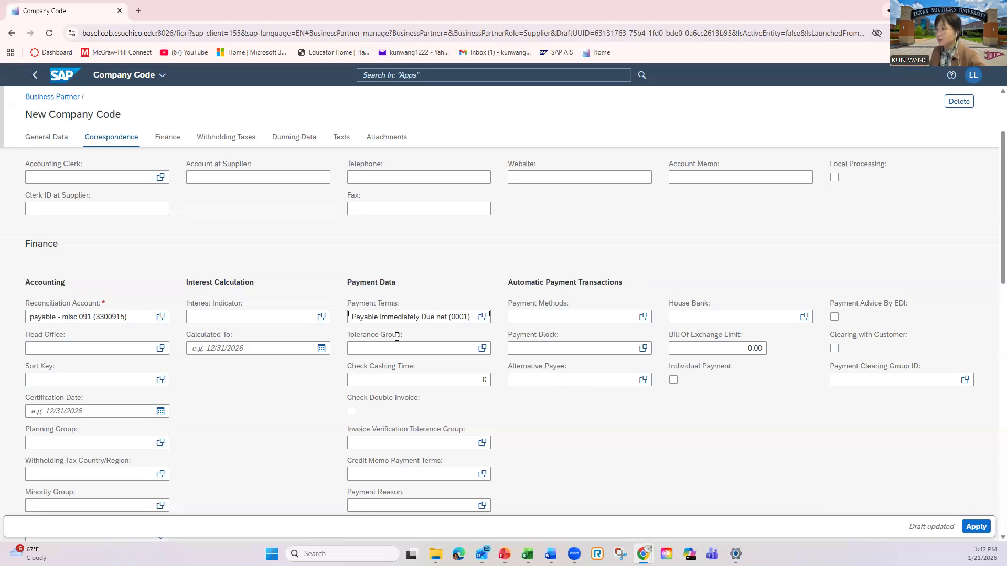
left_click(352, 413)
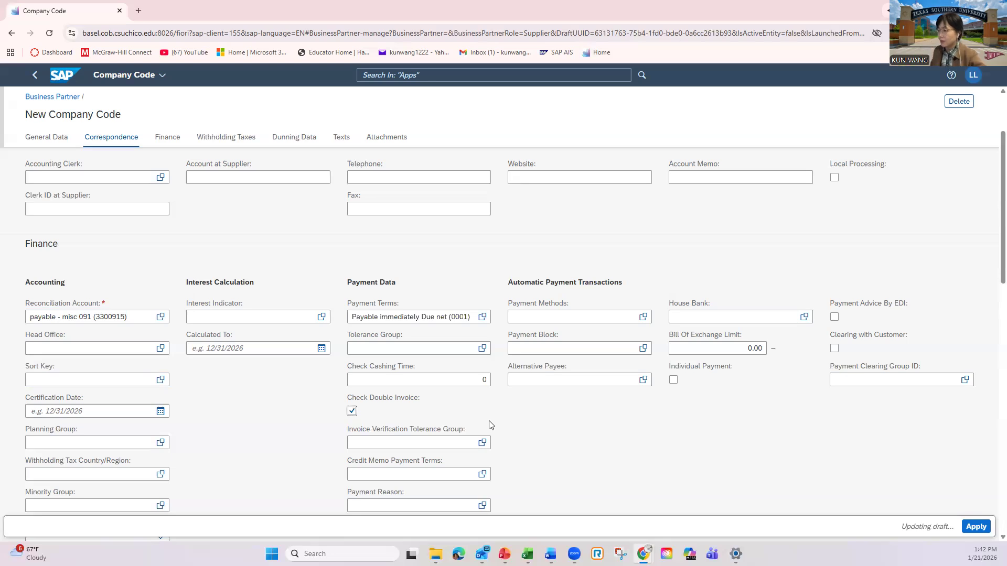
Apply the company code and supplier data to save the new vendor, and return to the home page.
left_click(983, 528)
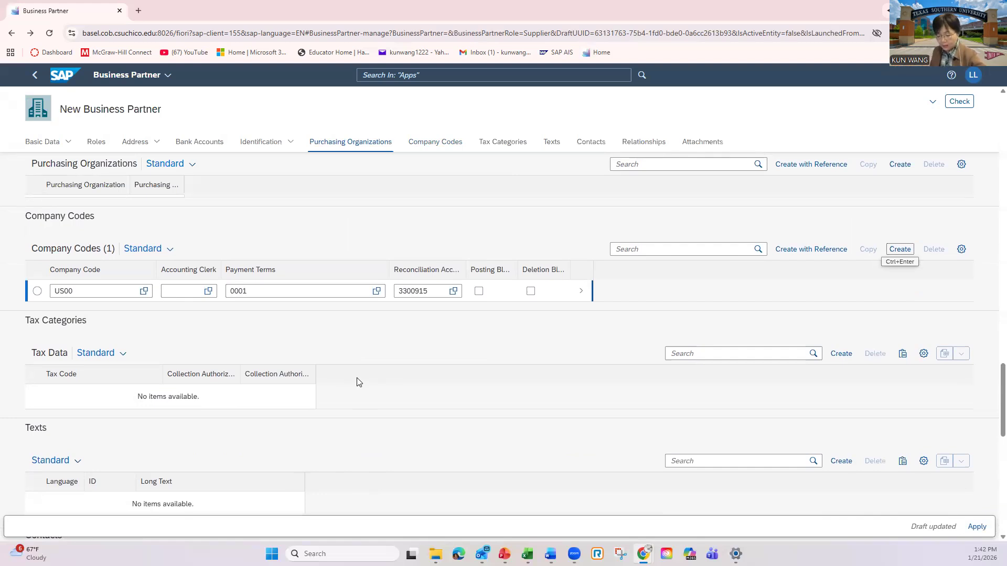
left_click(976, 527)
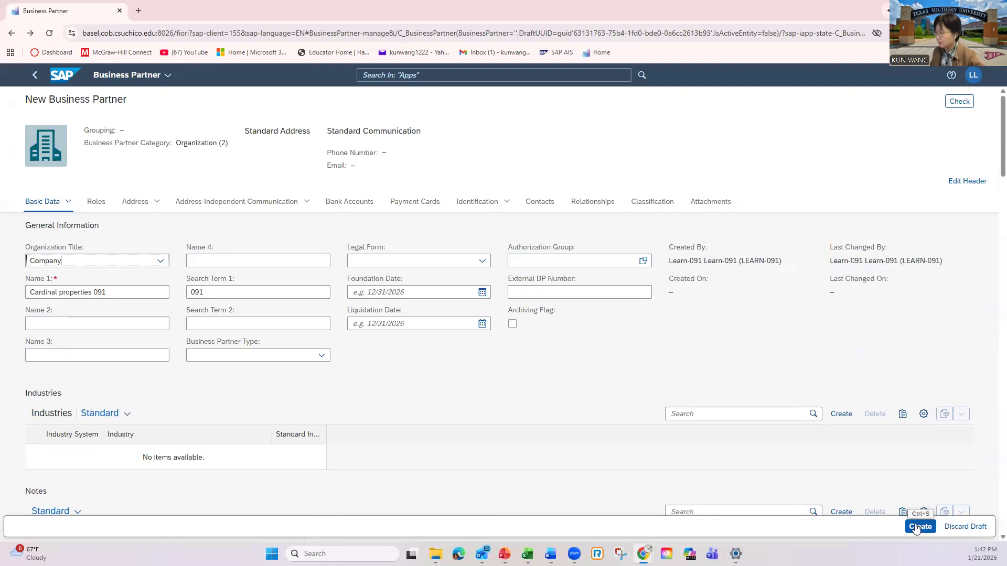
left_click(916, 527)
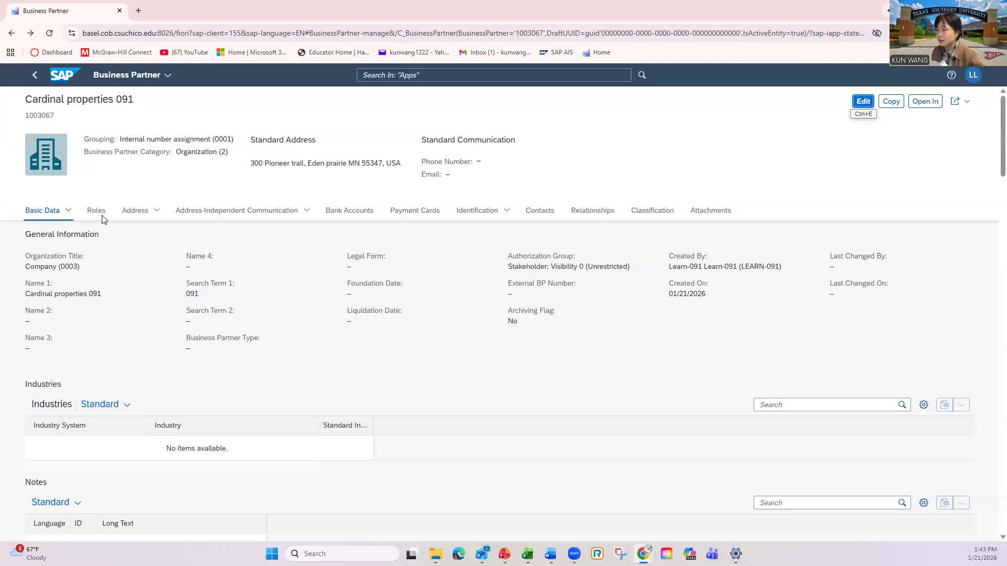
left_click(62, 80)
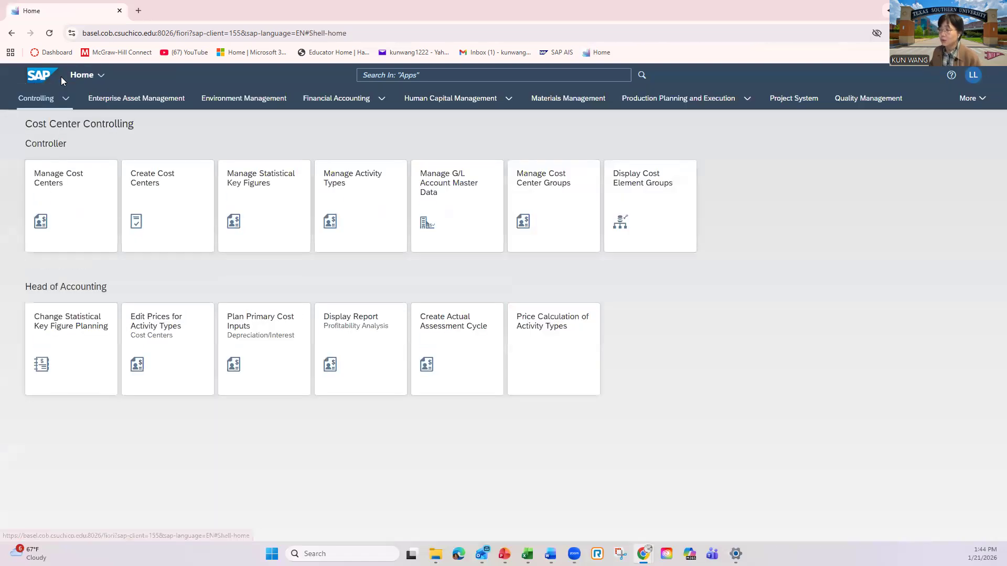